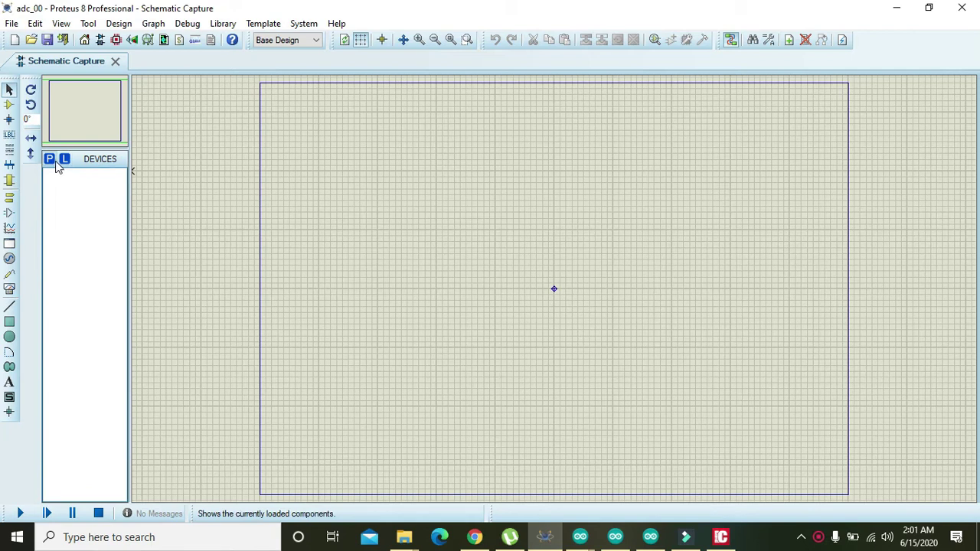
Search the component library for 18F452 and add the PIC18F452 microcontroller to the device list.
left_click(9, 104)
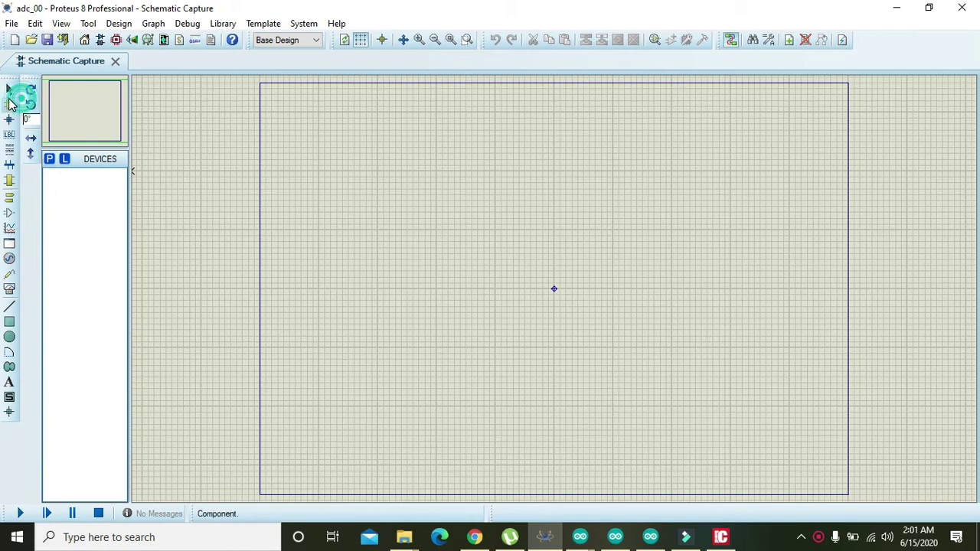
left_click(50, 164)
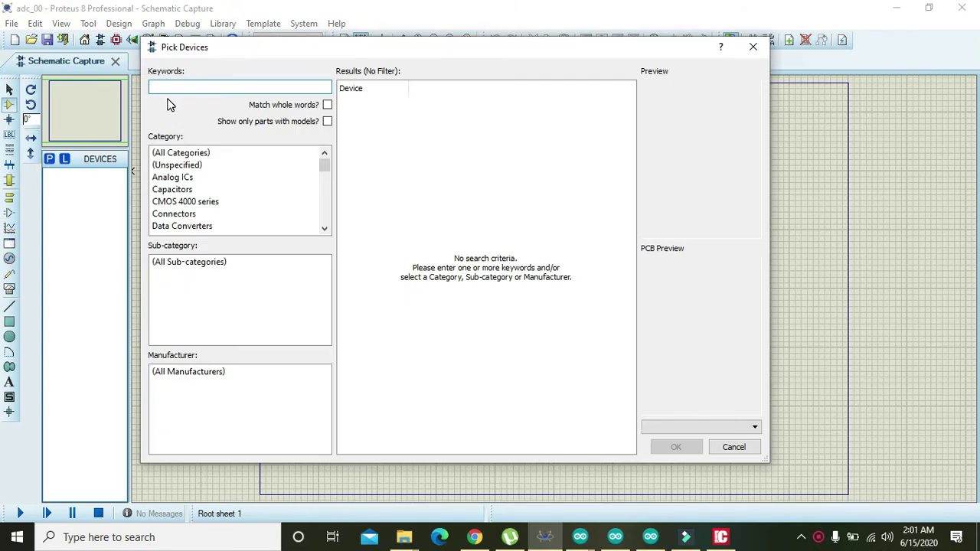
type("18F452")
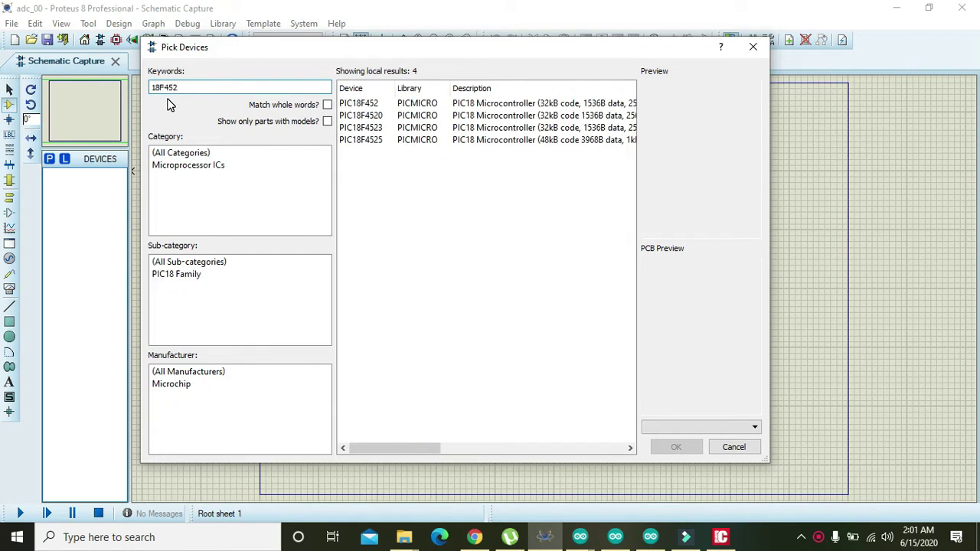
left_click(430, 104)
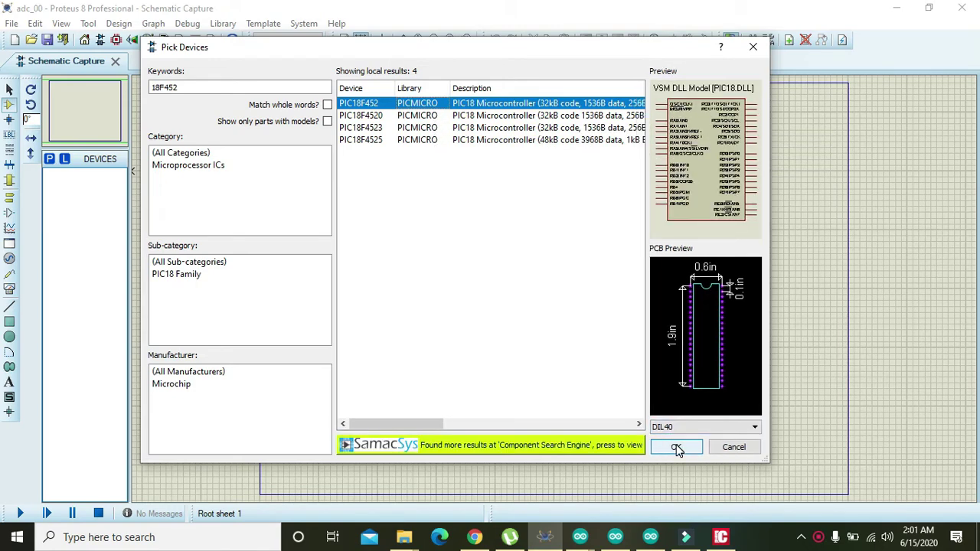
left_click(676, 446)
Place the PIC18F452 near the middle of the sheet and shift it slightly to the left.
left_click(500, 261)
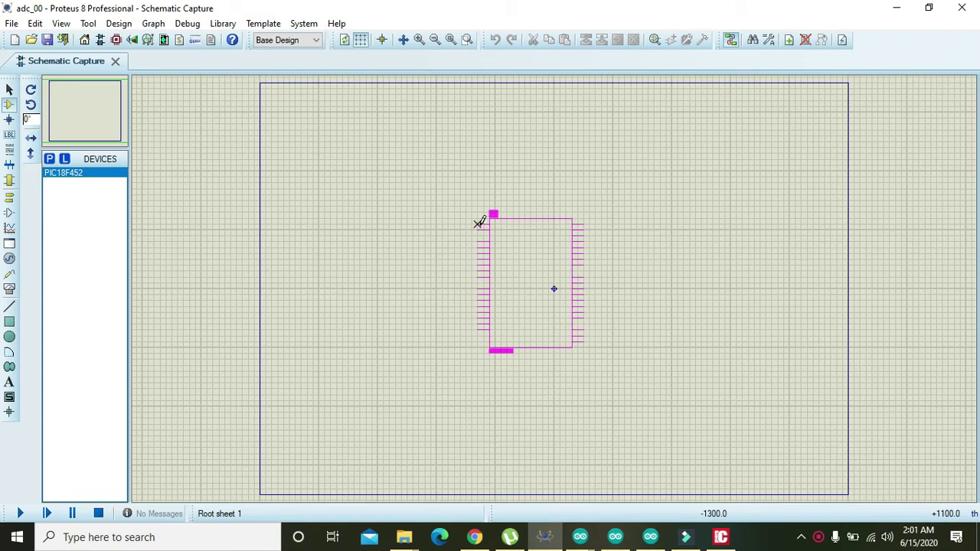
left_click(476, 226)
left_click(419, 39)
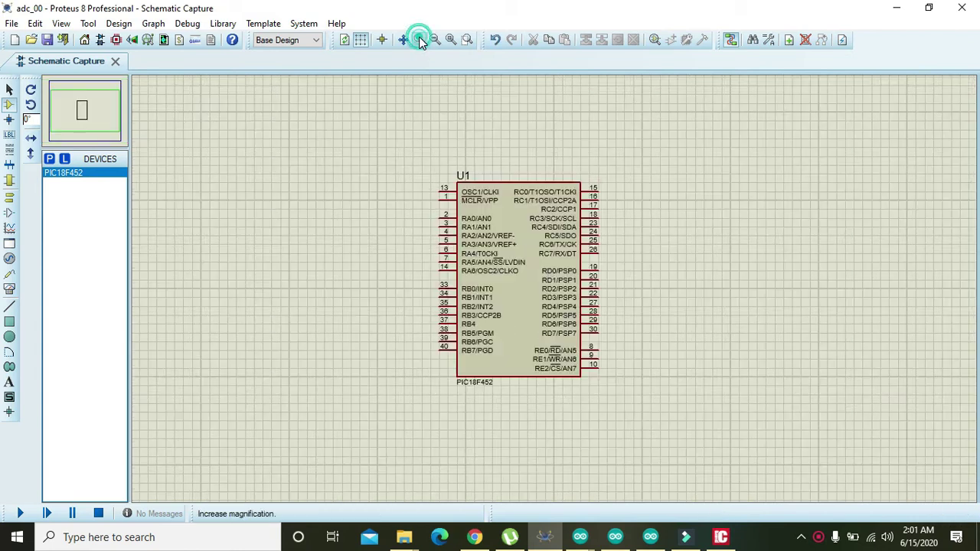
left_click(538, 245)
left_click_drag(538, 245, 528, 245)
left_click(669, 291)
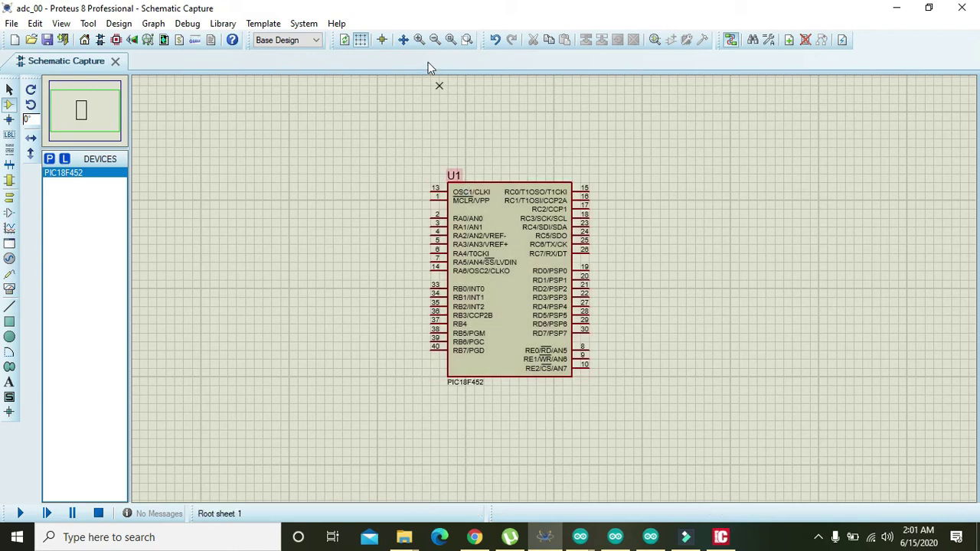
left_click(419, 40)
left_click_drag(474, 140, 477, 92)
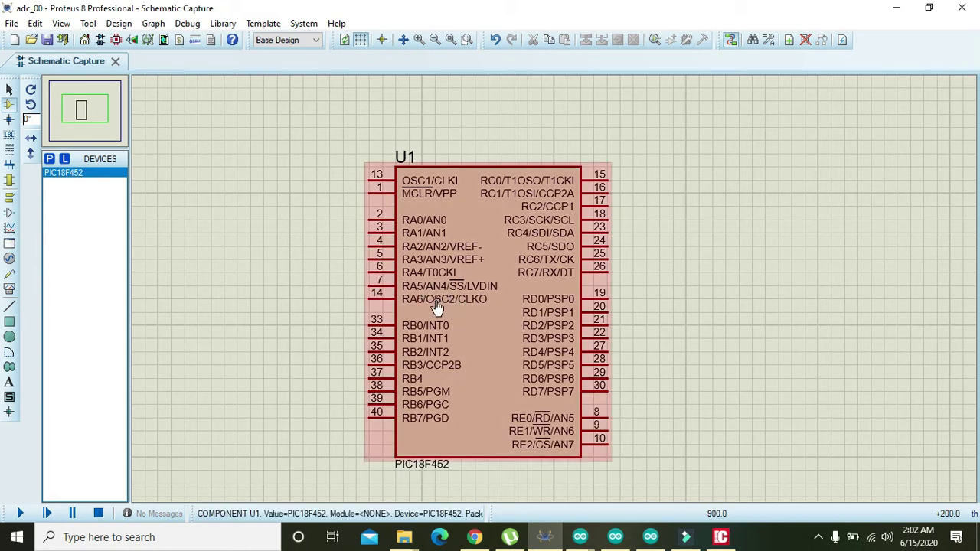
Find the CRYSTAL part from the PICAXE library and place it left of the microcontroller's upper pins.
left_click(51, 161)
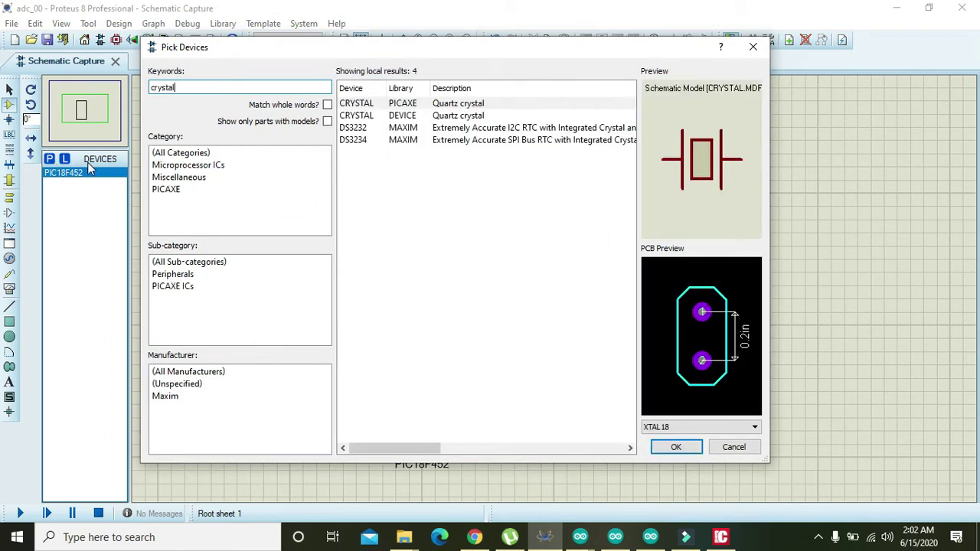
left_click(432, 108)
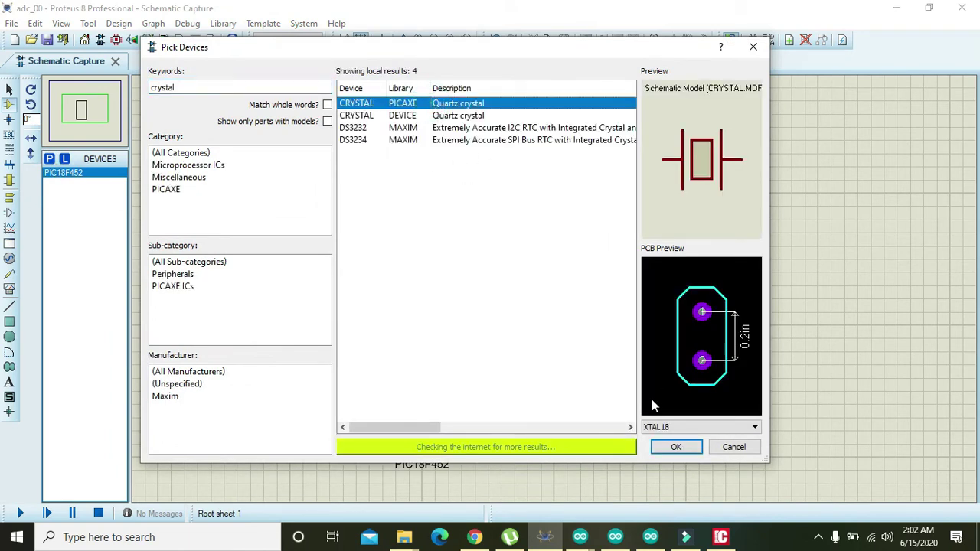
left_click(677, 450)
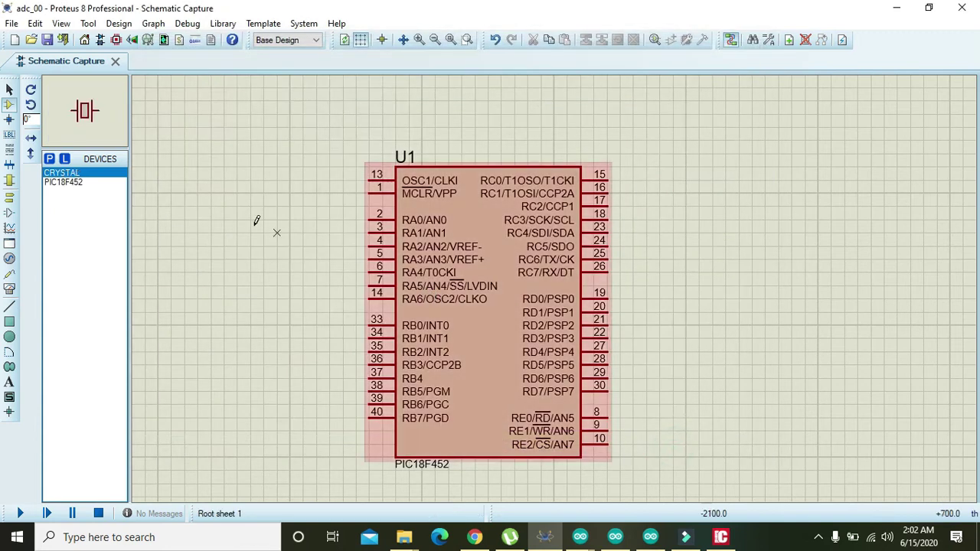
left_click(258, 217)
left_click(251, 193)
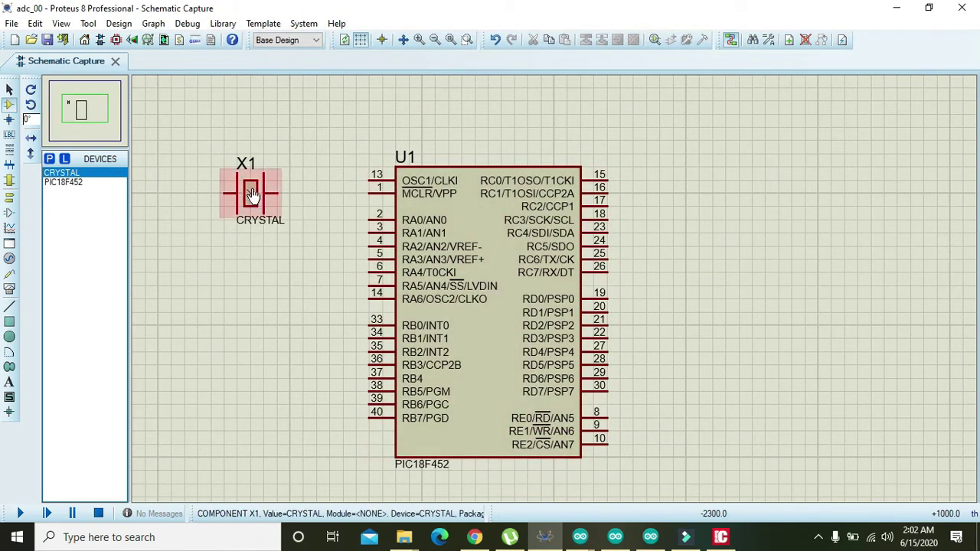
Rotate the crystal clockwise so that its leads run vertically, and clear the selection.
right_click(254, 184)
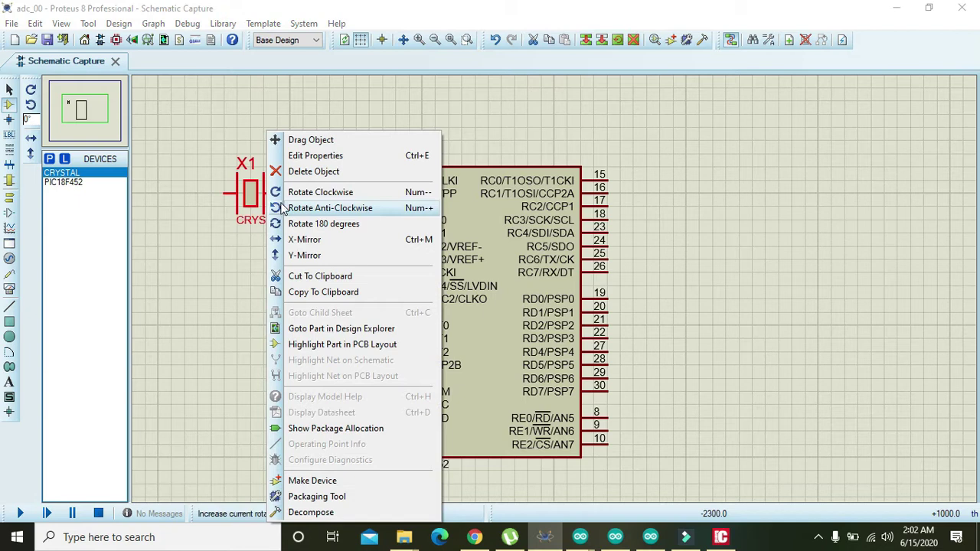
left_click(322, 192)
right_click(326, 163)
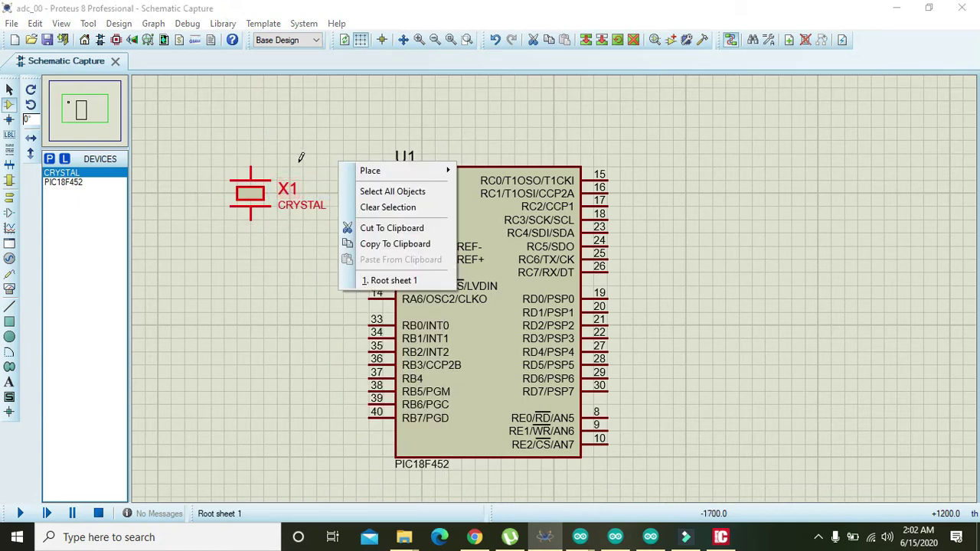
left_click(291, 154)
Wire the crystal's upper lead to OSC1/CLKI (pin 13) and its lower lead to RA6/OSC2/CLKO (pin 14).
left_click(369, 180)
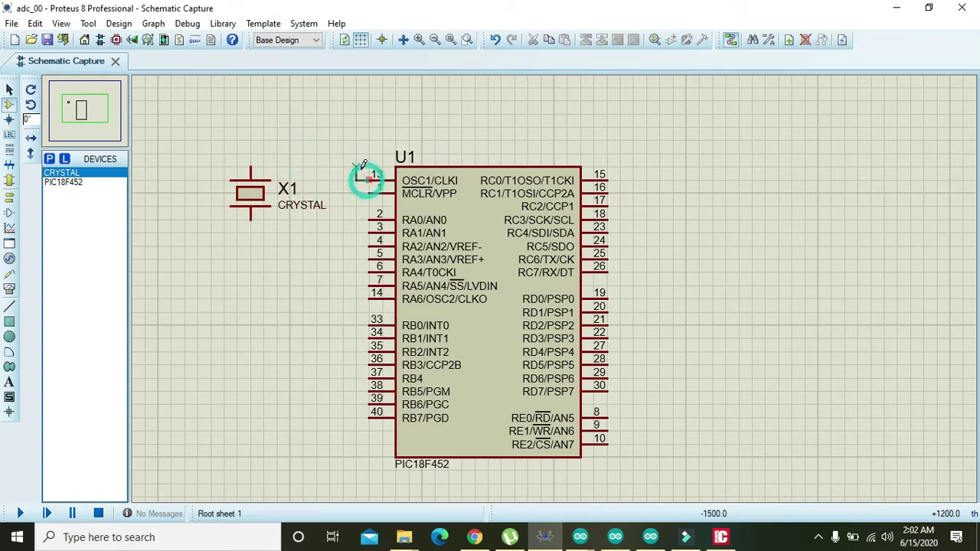
left_click(357, 165)
left_click(252, 166)
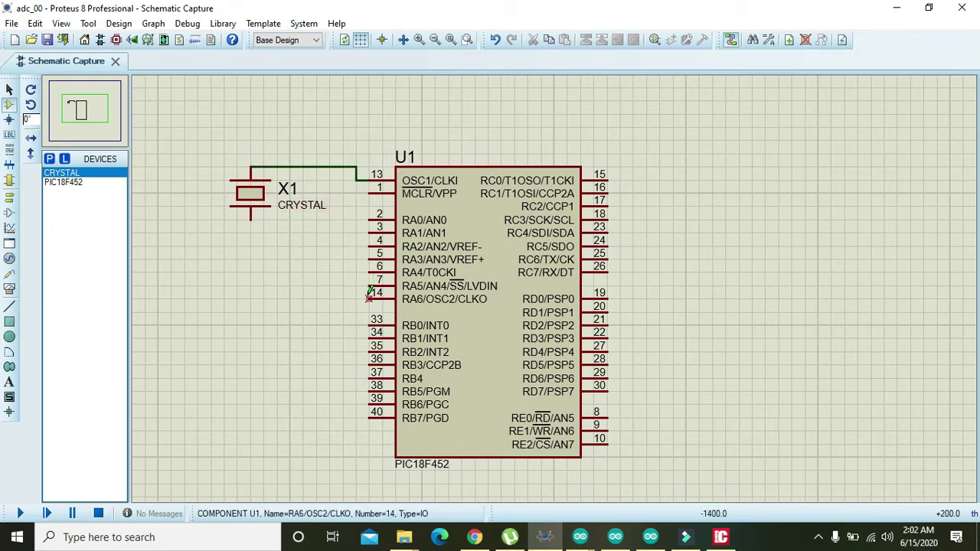
left_click(369, 294)
left_click(250, 219)
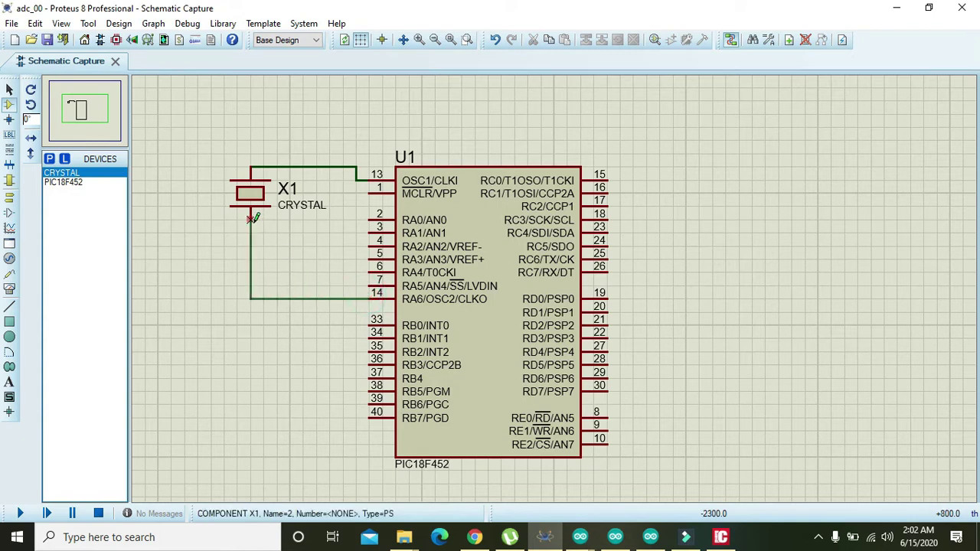
Move the crystal down between its two wires and reroute the OSC1 wire clear of the microcontroller's other pins.
left_click(251, 206)
left_click_drag(250, 207, 250, 245)
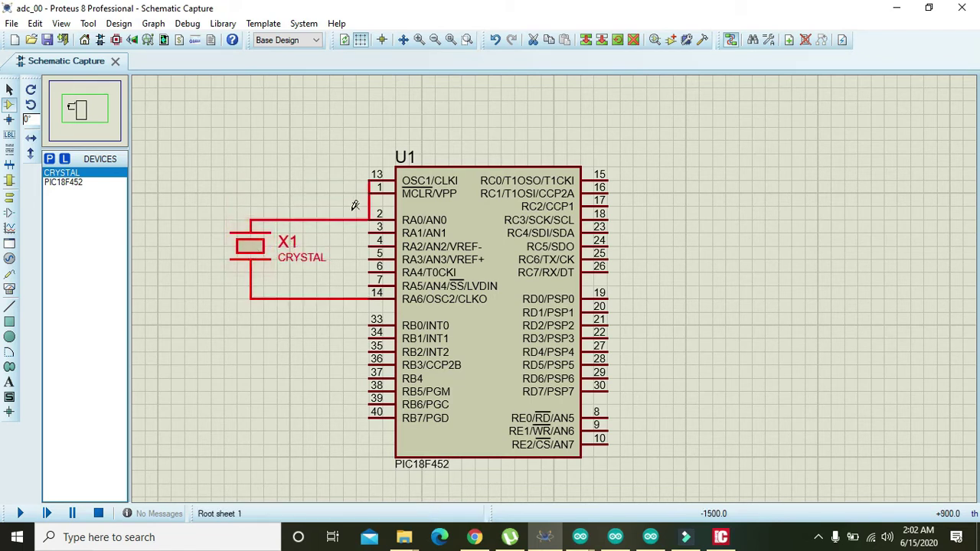
left_click_drag(367, 205, 253, 205)
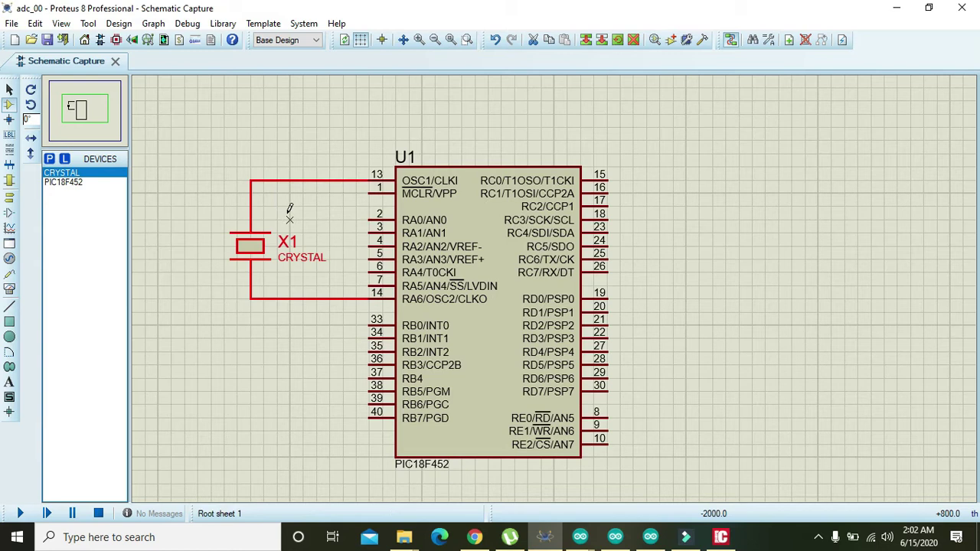
Pick the 22pF multilayer ceramic capacitor ECJ-0EC1H220J and place two left of the crystal, level with the OSC1 and OSC2 wires.
left_click(49, 160)
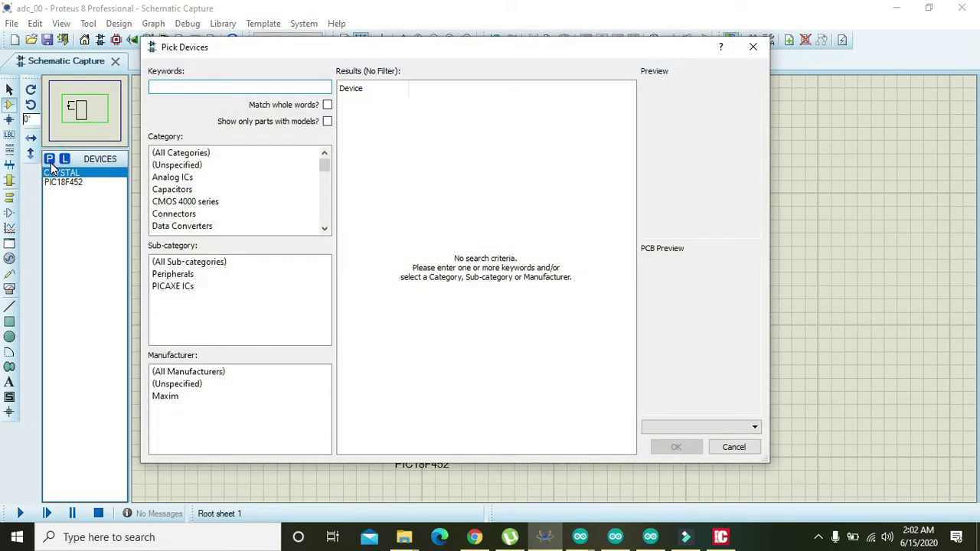
type("22pf")
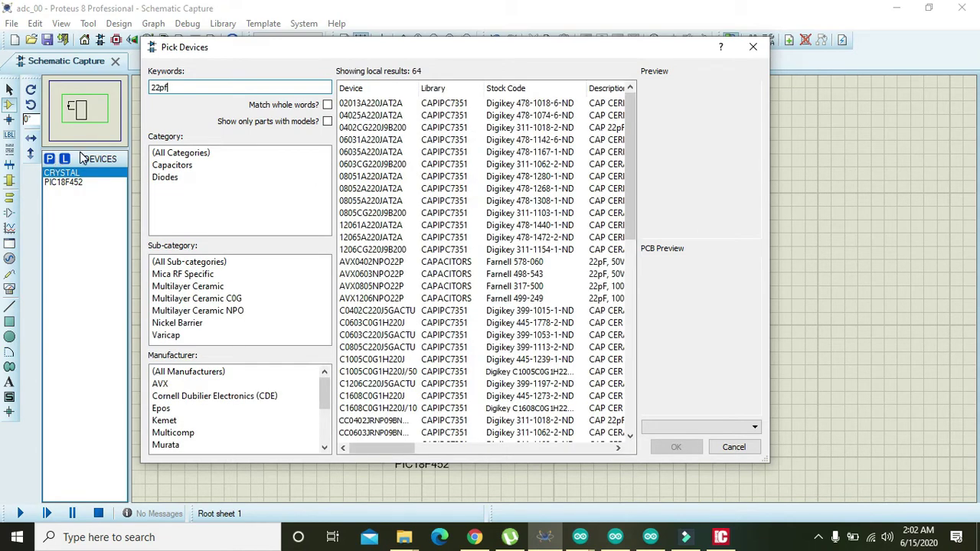
left_click(165, 165)
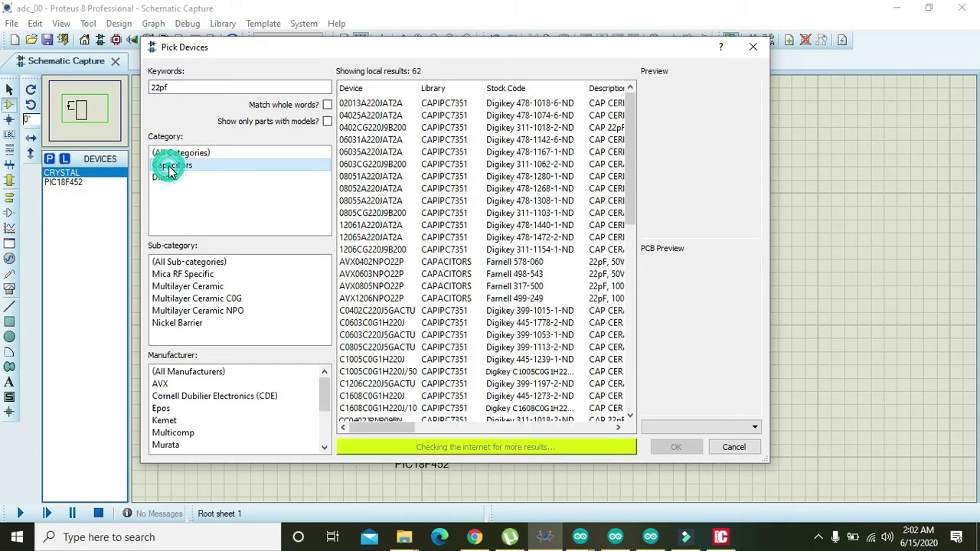
left_click(202, 289)
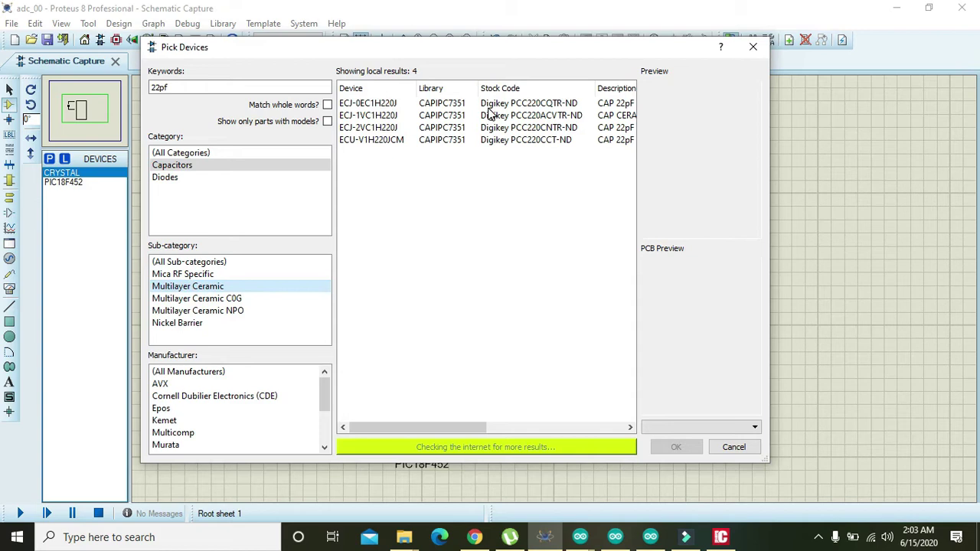
left_click(488, 107)
left_click(676, 448)
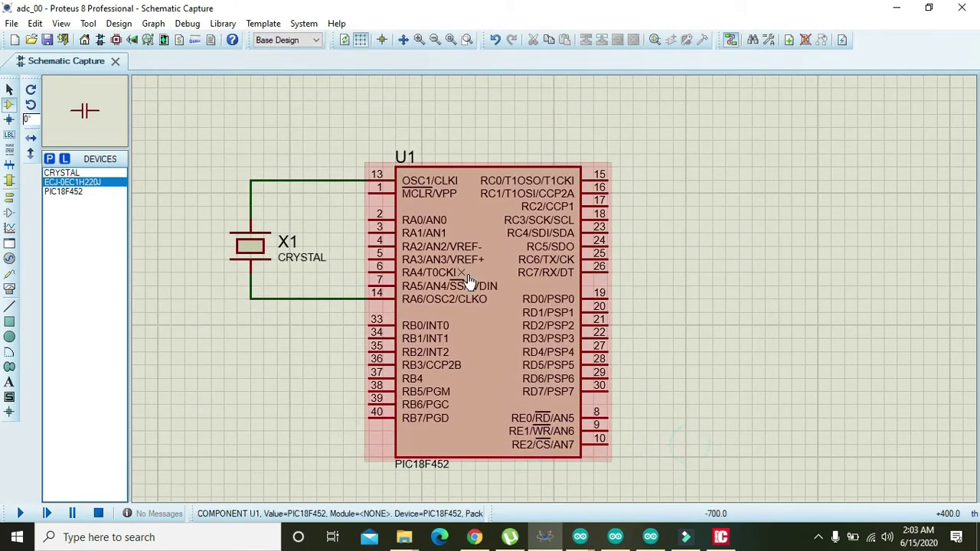
left_click(198, 182)
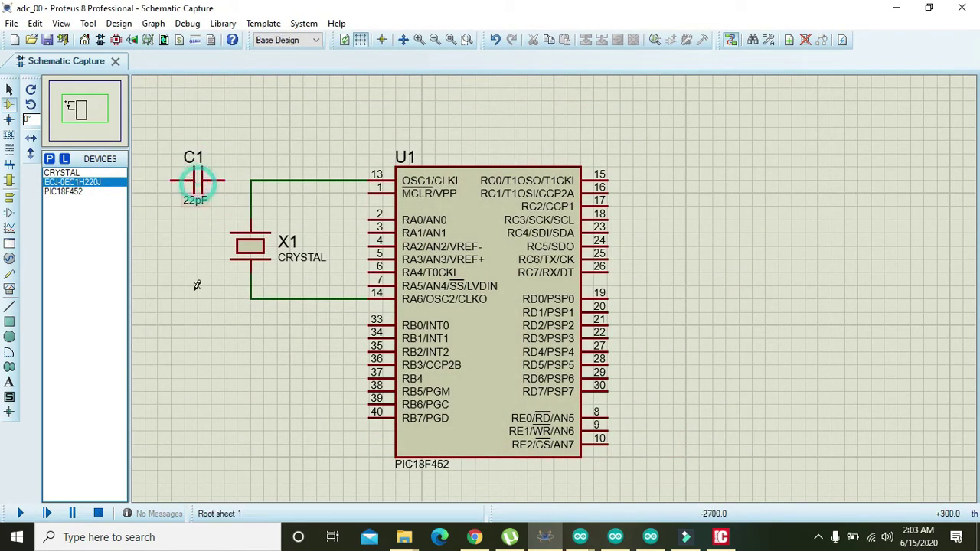
left_click(197, 298)
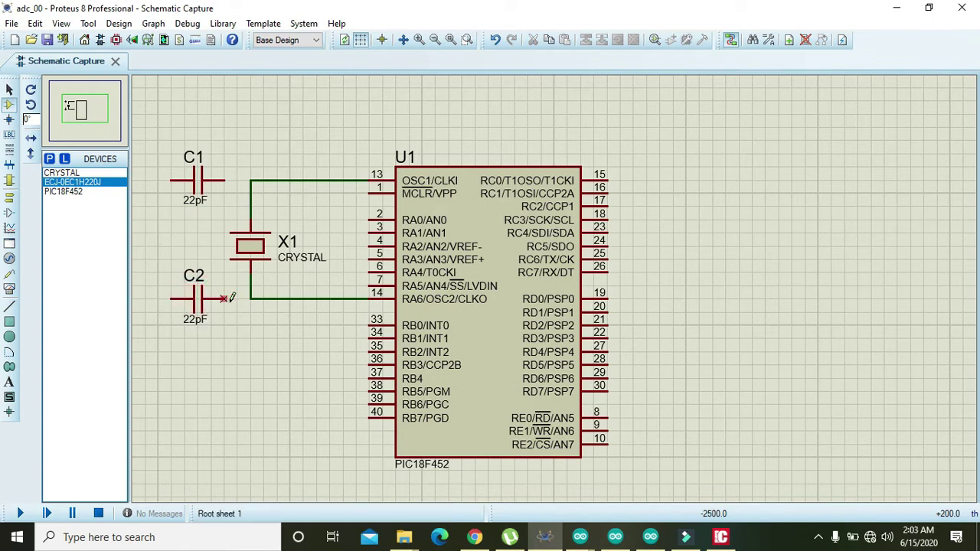
Wire C1 and C2 to the crystal's upper and lower nets and join the capacitors' free ends together.
left_click(224, 298)
left_click(251, 299)
left_click(251, 181)
left_click(226, 181)
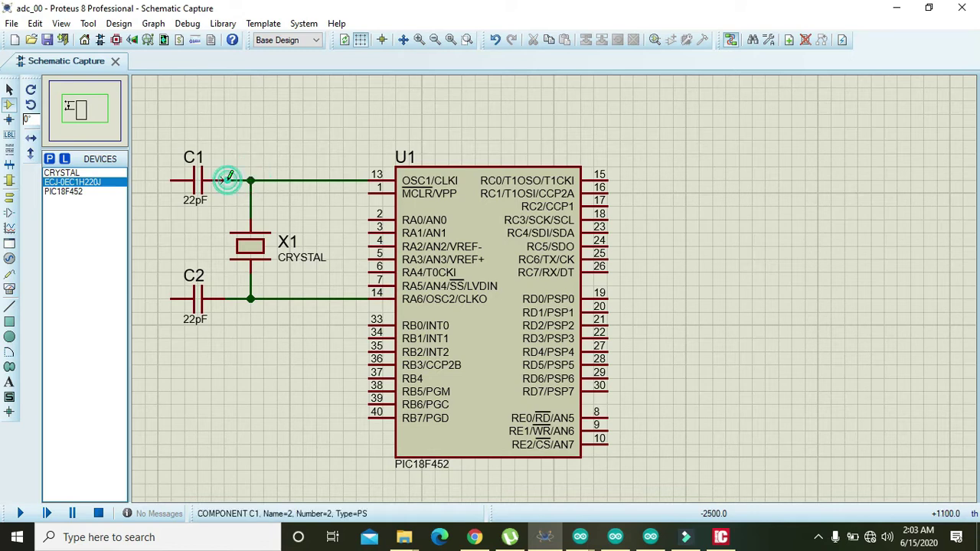
left_click(170, 181)
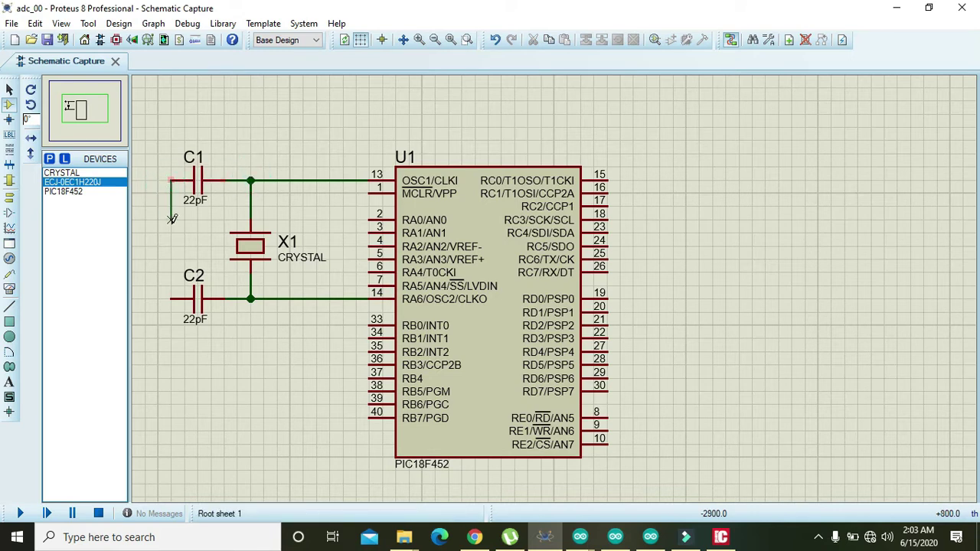
left_click(171, 298)
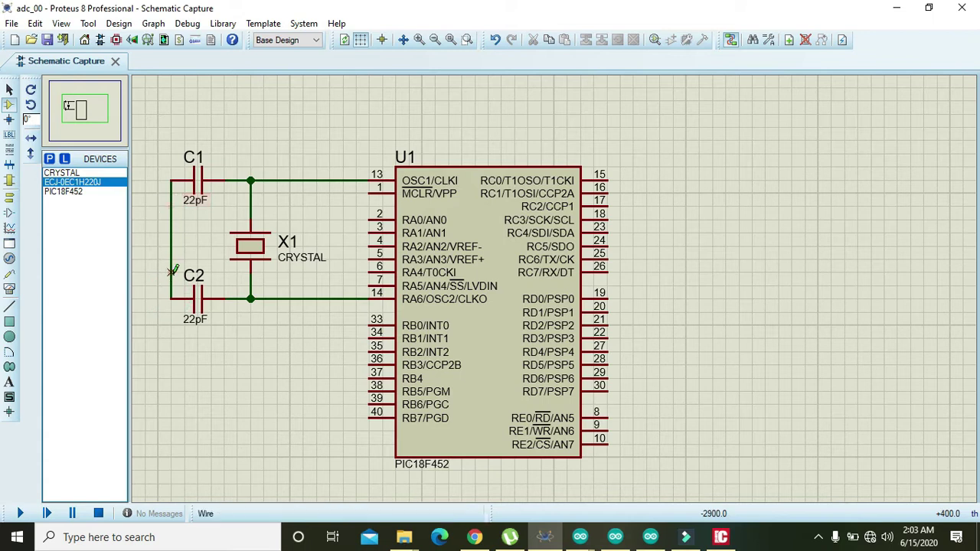
Place a GROUND terminal below the capacitors and wire it to the line joining C1 and C2.
left_click(10, 198)
left_click(61, 220)
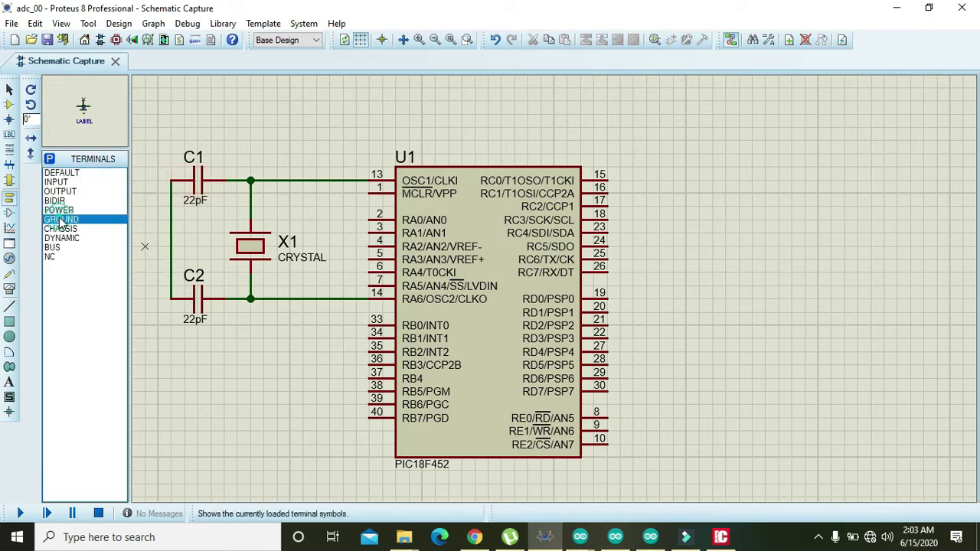
left_click(146, 374)
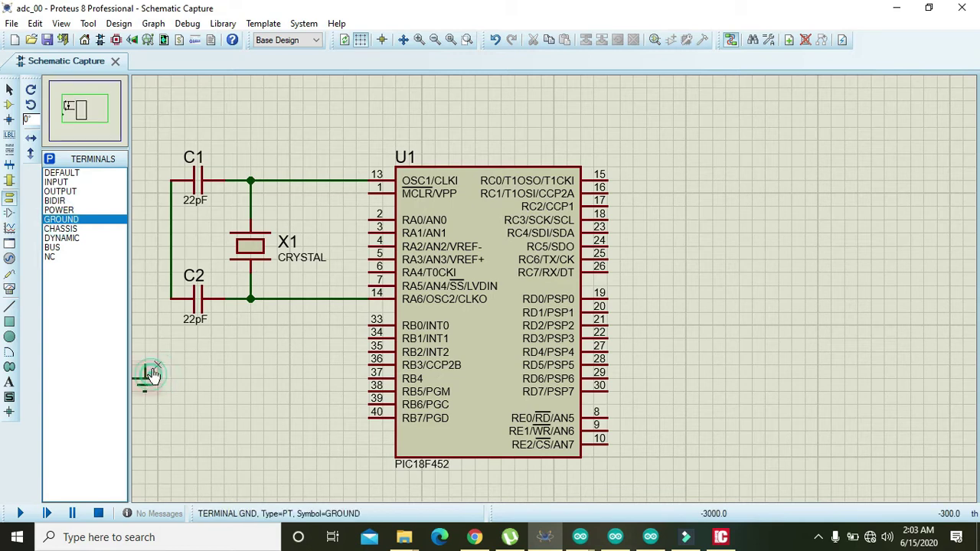
left_click(146, 366)
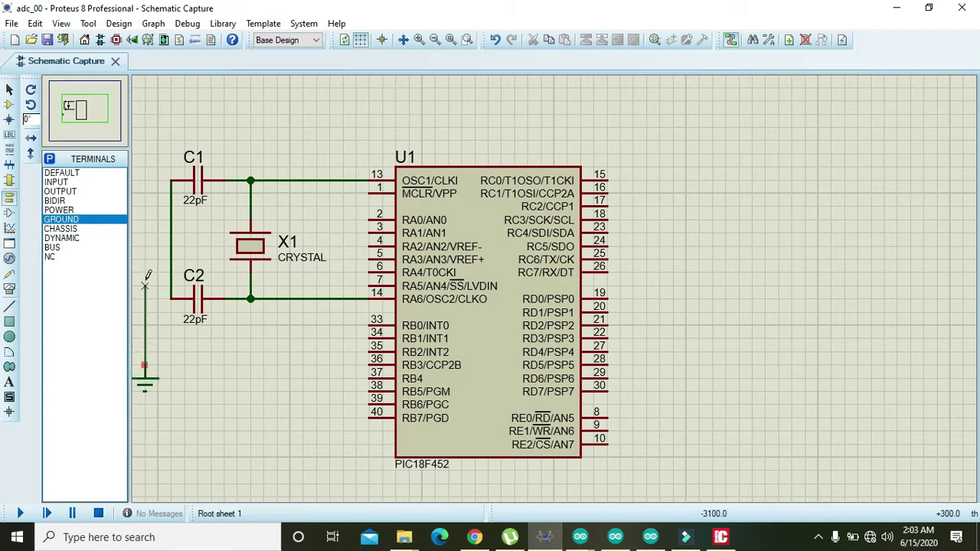
left_click(171, 232)
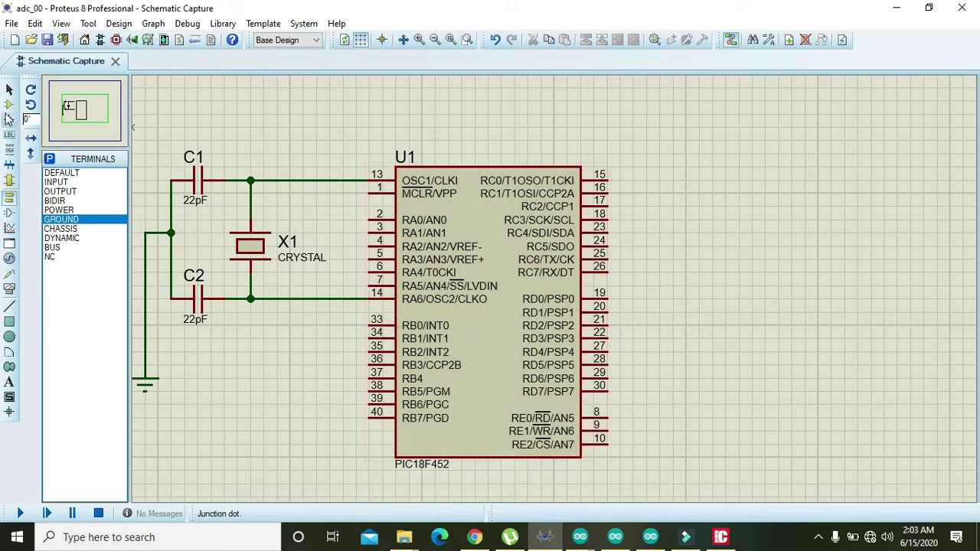
Search the component library for "led red" and add the animated LED-RED model to the device list.
left_click(9, 104)
left_click(49, 159)
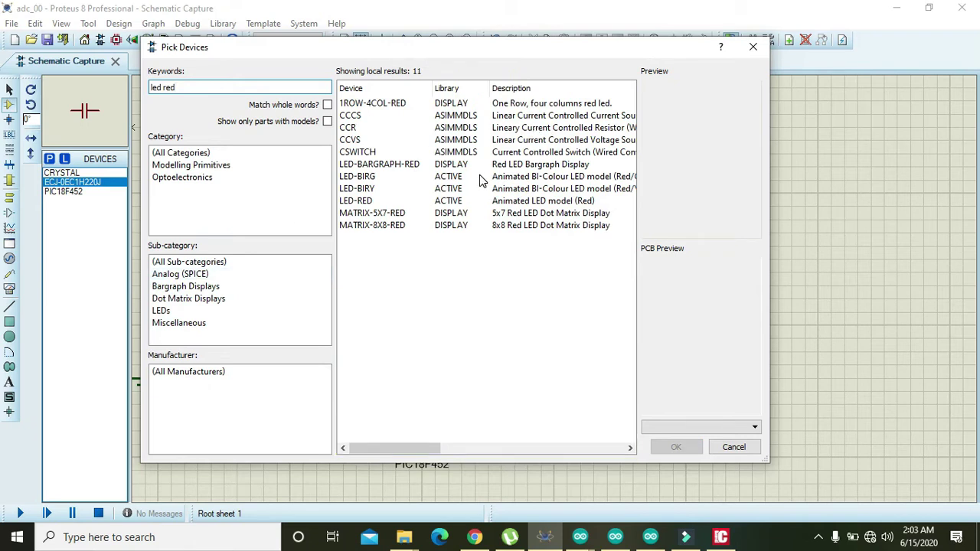
left_click(479, 202)
left_click(673, 447)
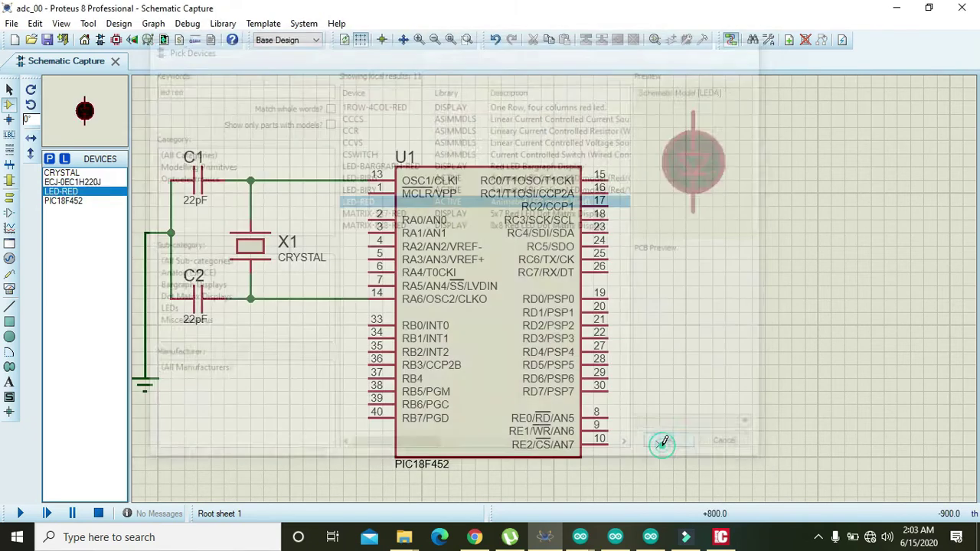
Place a LED-RED to the right of the PIC18F452, level with the RC0 pin, and rotate it anti-clockwise.
left_click(709, 193)
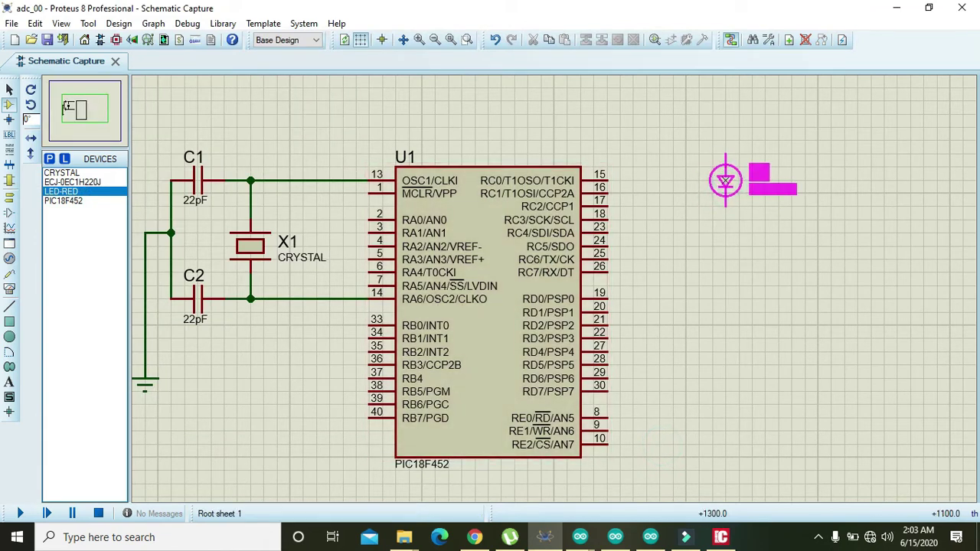
left_click(735, 188)
right_click(742, 174)
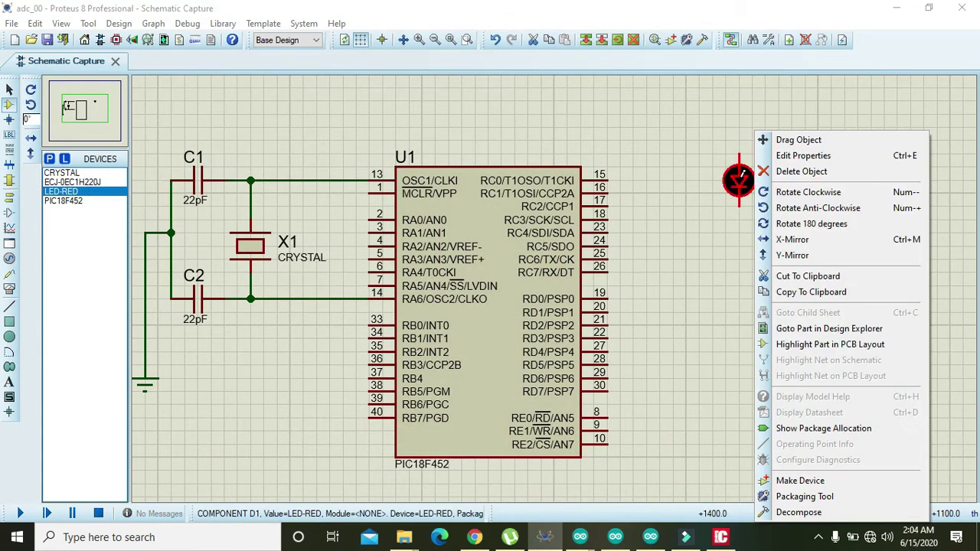
left_click(795, 208)
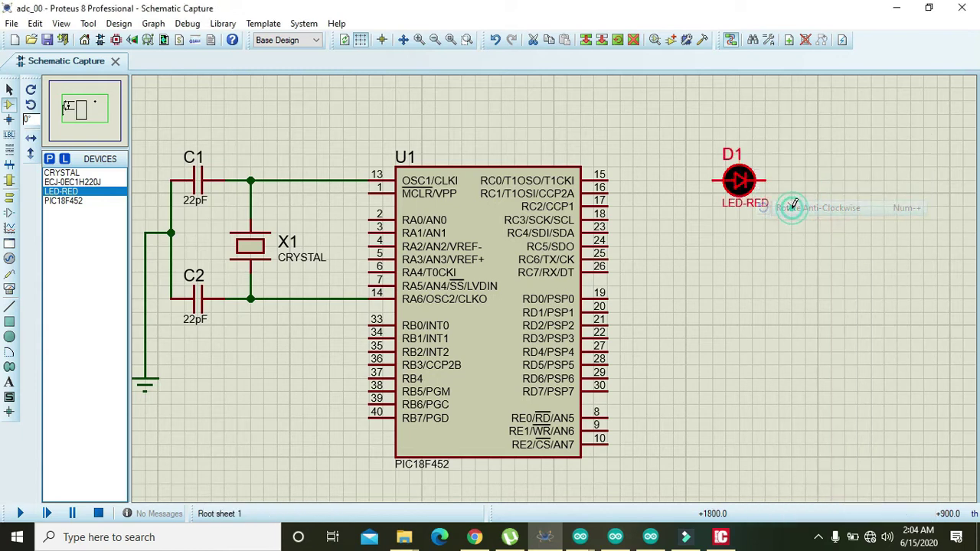
Copy the rotated LED D1 to the clipboard and paste a duplicate directly below it.
right_click(747, 189)
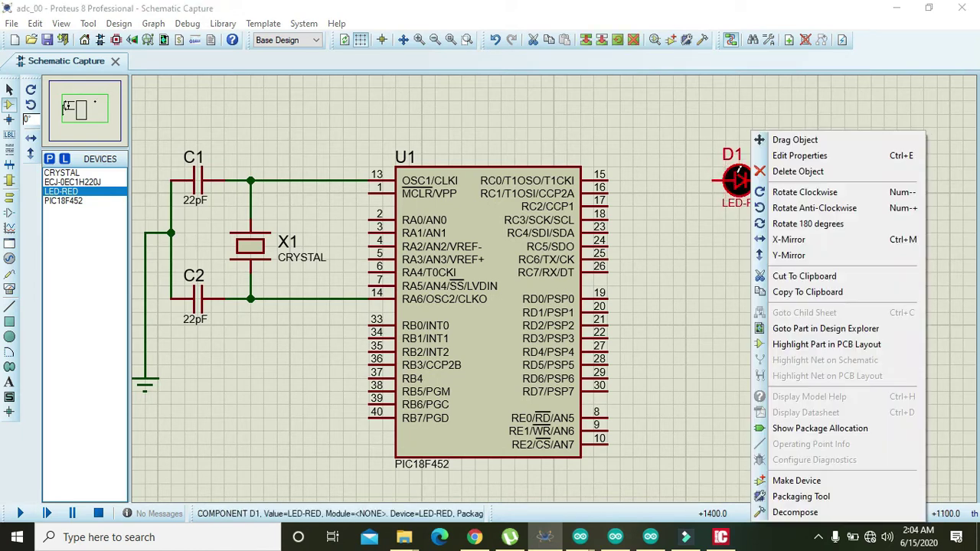
left_click(812, 297)
left_click(755, 262)
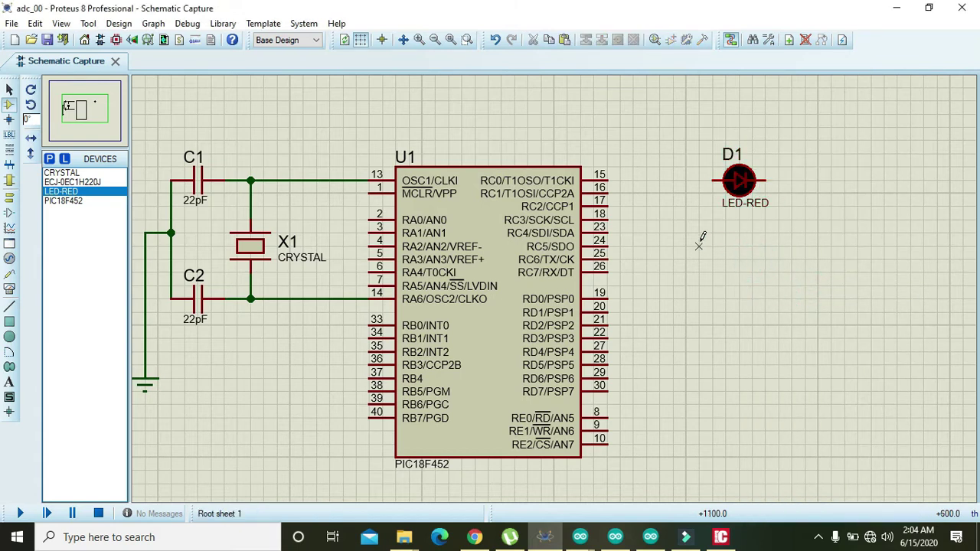
right_click(703, 237)
left_click(774, 333)
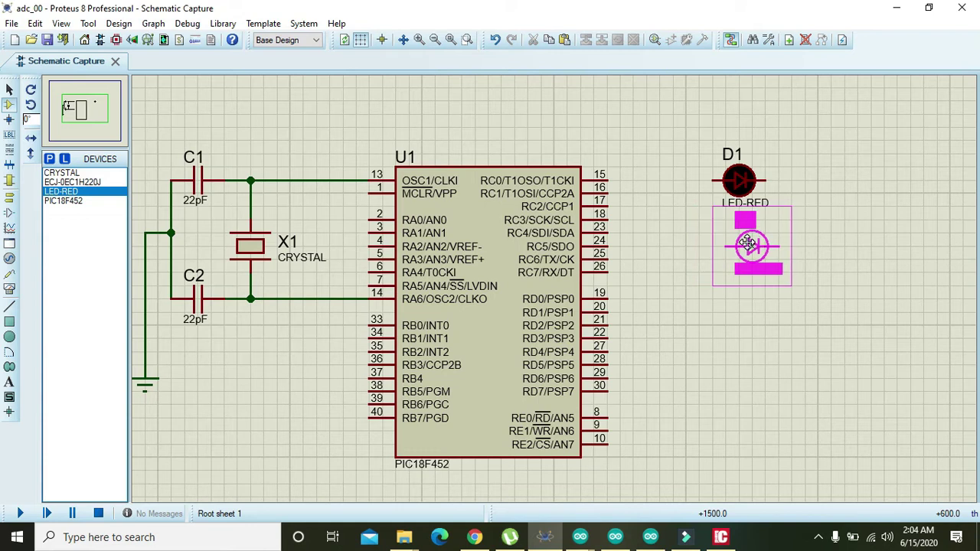
left_click(747, 245)
Place a third LED-RED below D2, rotate it anti-clockwise and align it with the LED column.
left_click(754, 312)
left_click(754, 312)
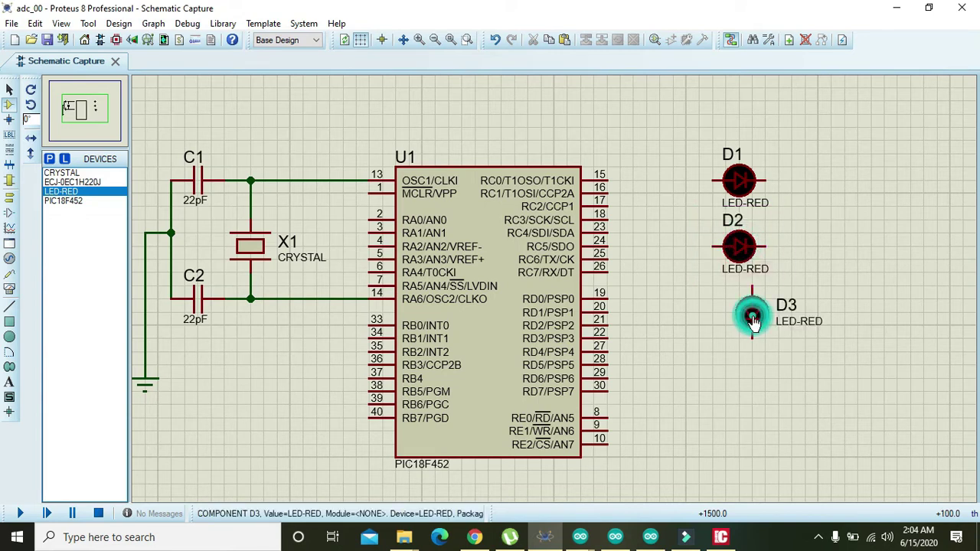
right_click(752, 308)
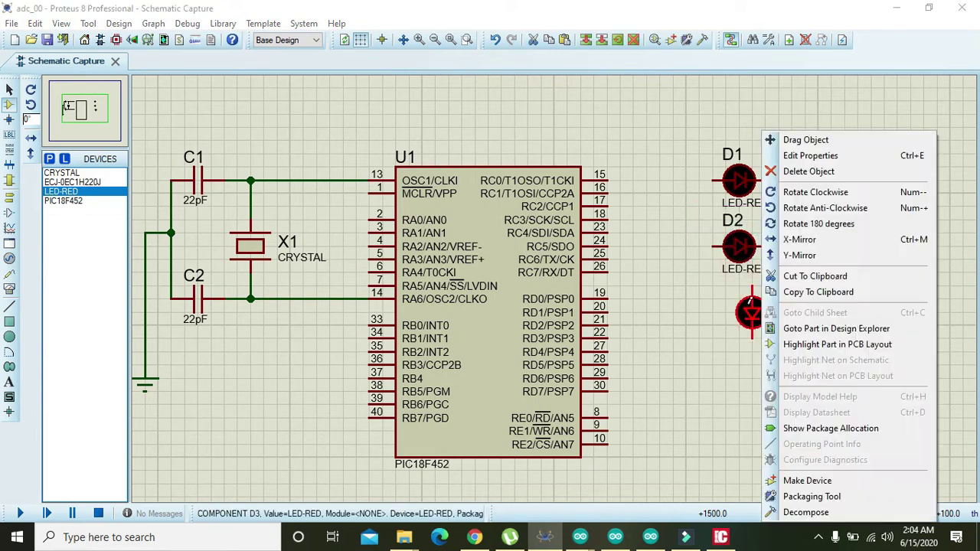
left_click(822, 208)
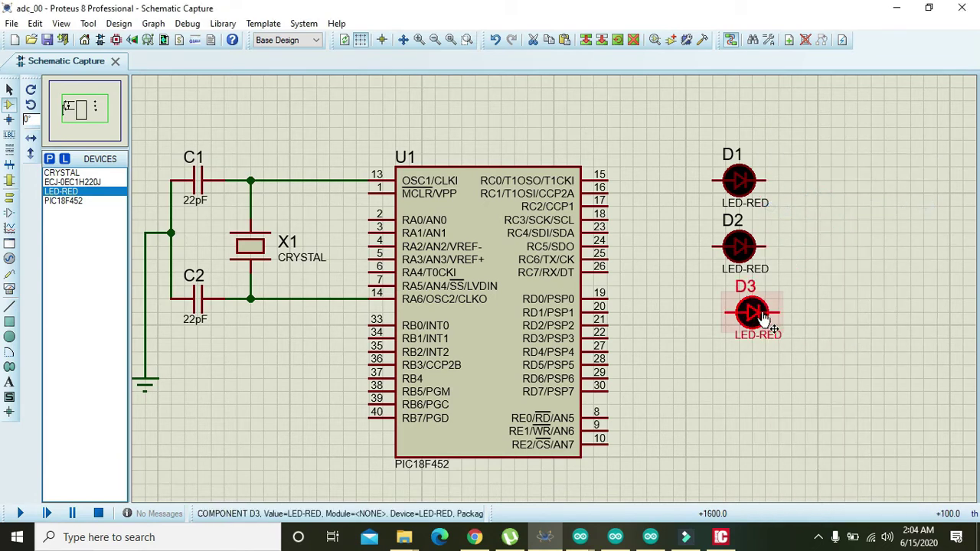
left_click(752, 312)
left_click_drag(752, 312, 739, 312)
left_click(809, 340)
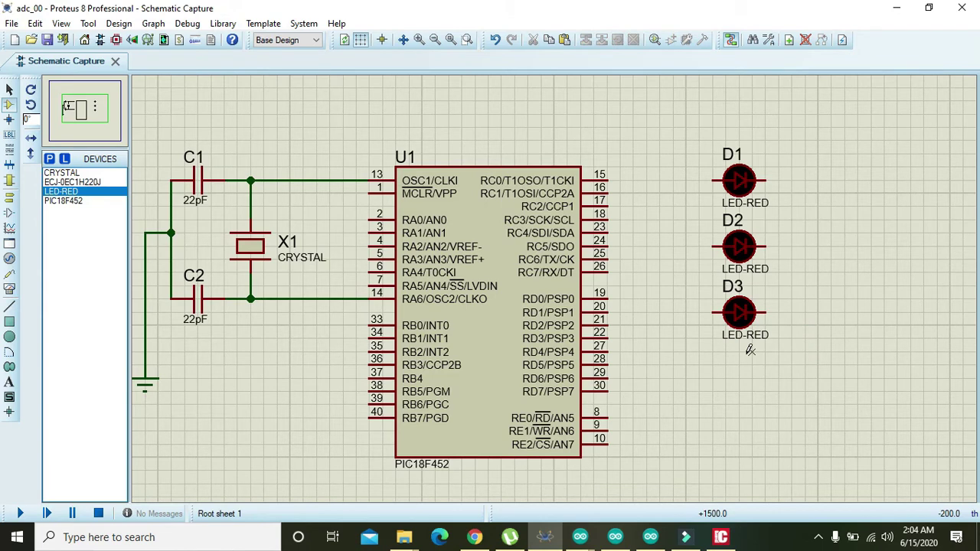
Paste another copy of the LED above D1 and align it with the LED column.
right_click(750, 350)
left_click(813, 446)
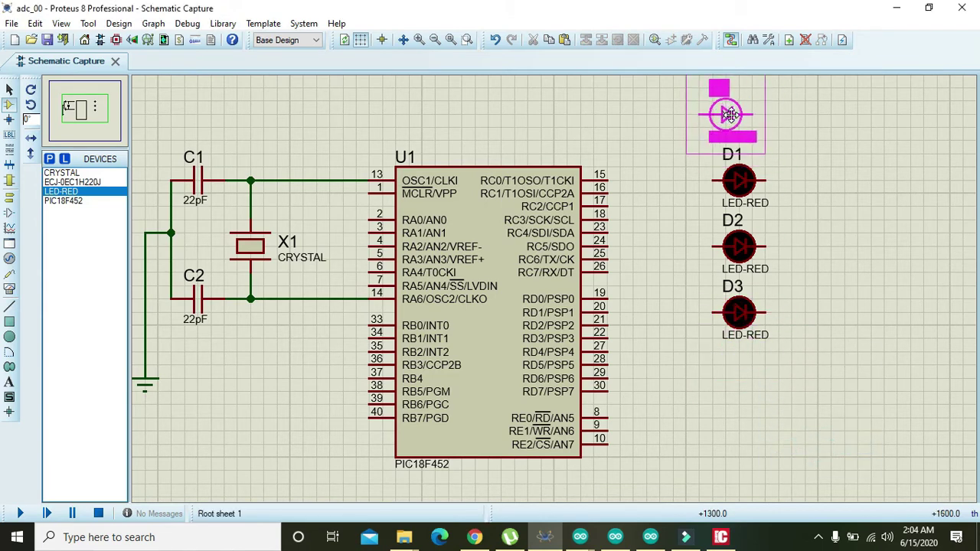
left_click(730, 114)
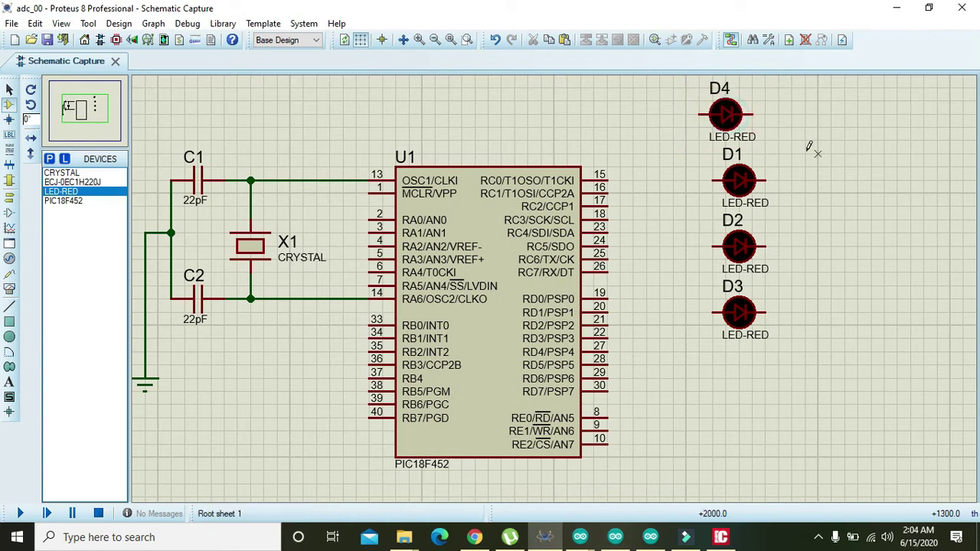
left_click_drag(728, 114, 740, 104)
left_click(840, 175)
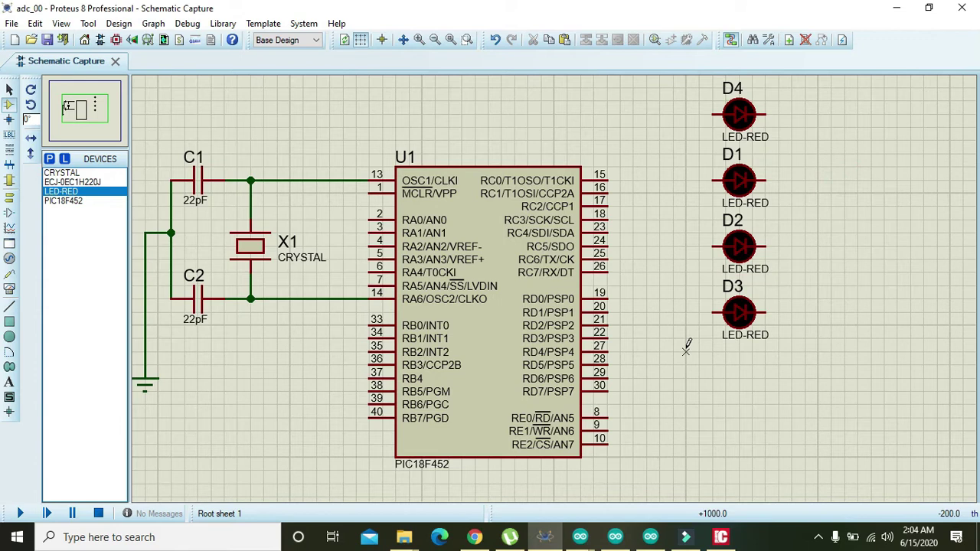
Paste two more copies of the LED below D3, evenly spaced in the same column.
right_click(687, 348)
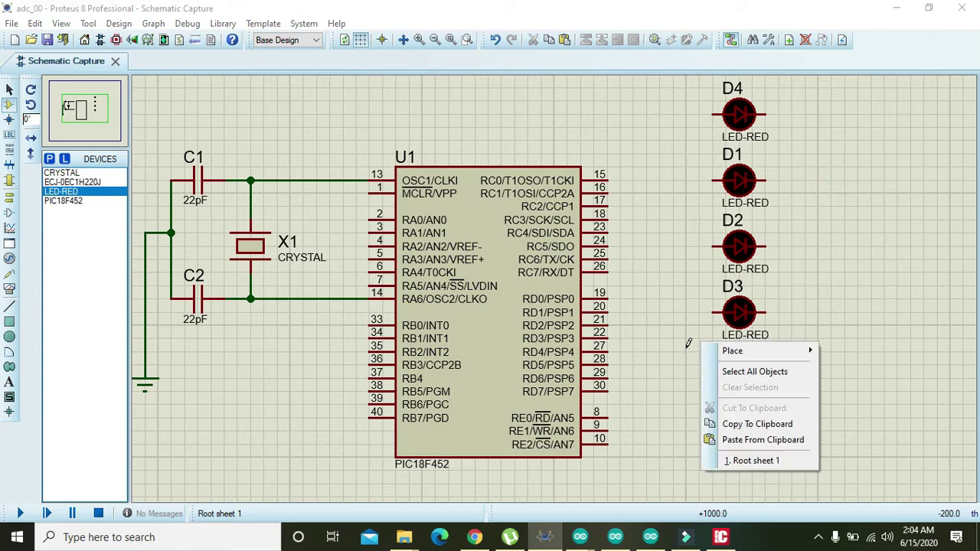
left_click(751, 441)
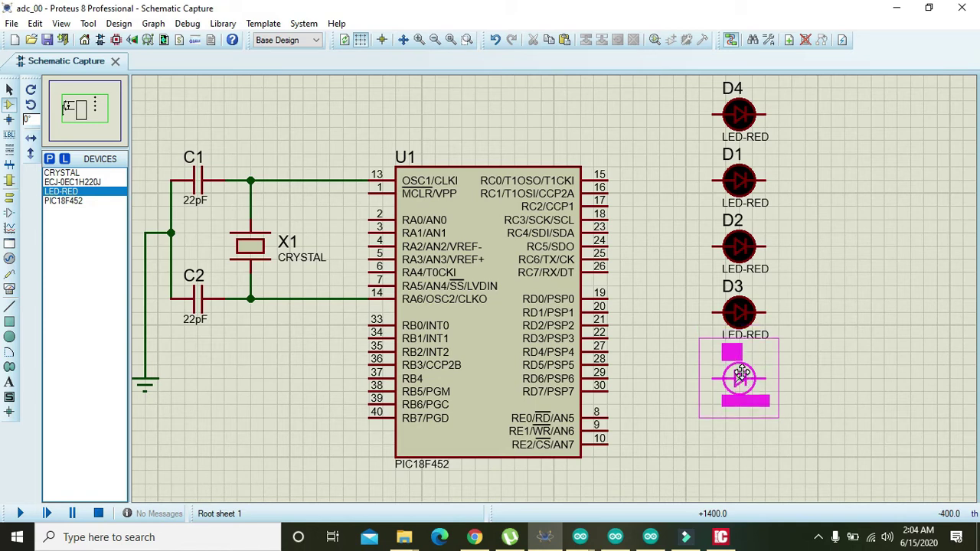
left_click(741, 375)
right_click(718, 428)
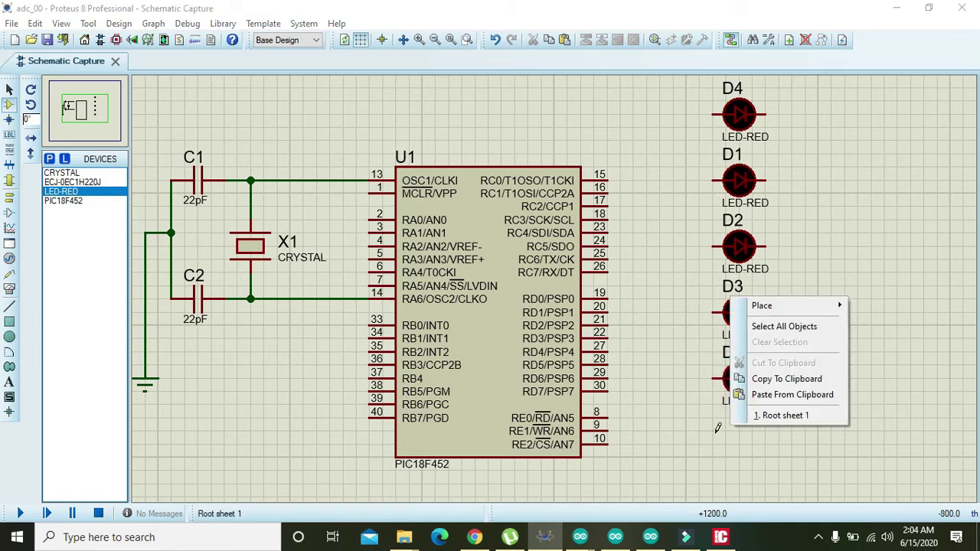
left_click(772, 396)
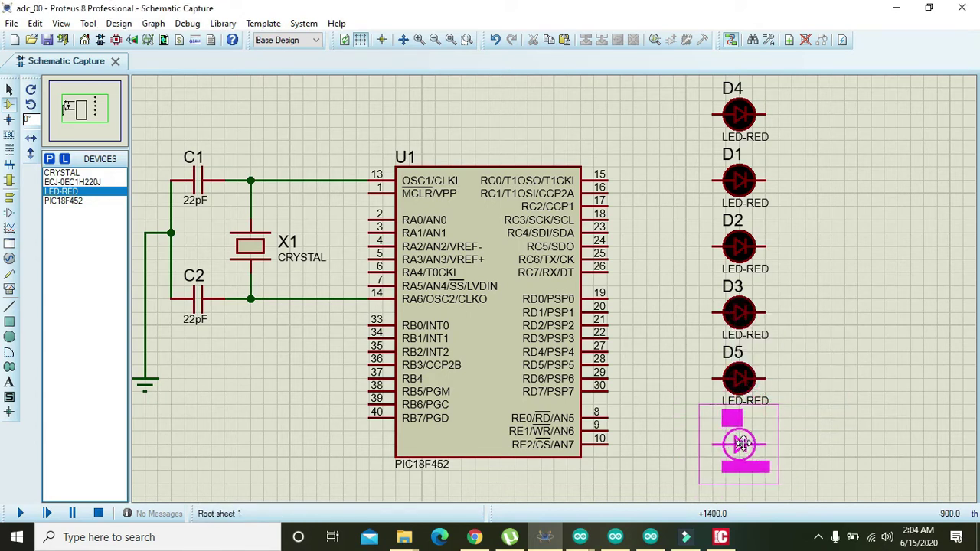
left_click(740, 444)
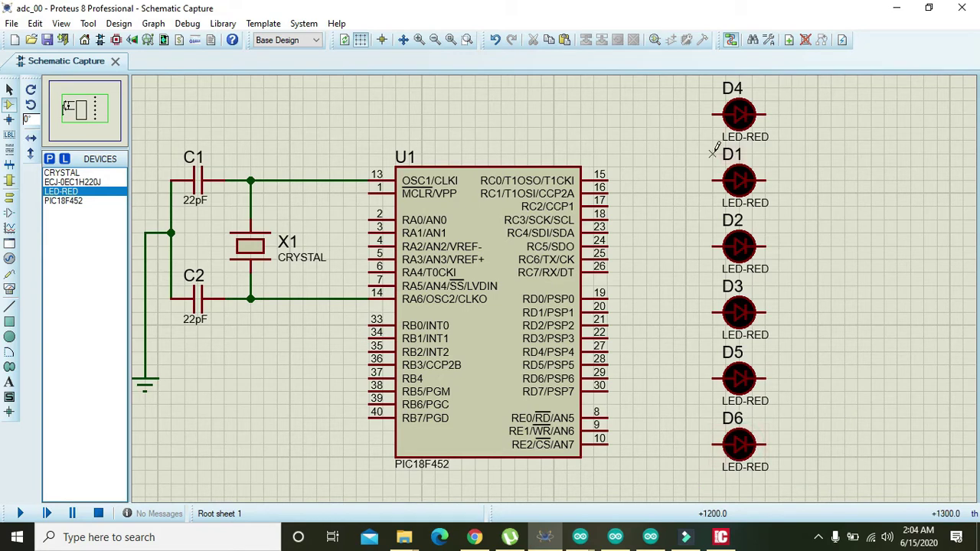
Paste two more LED copies in the column, one above D4 and one below D6.
left_click(435, 40)
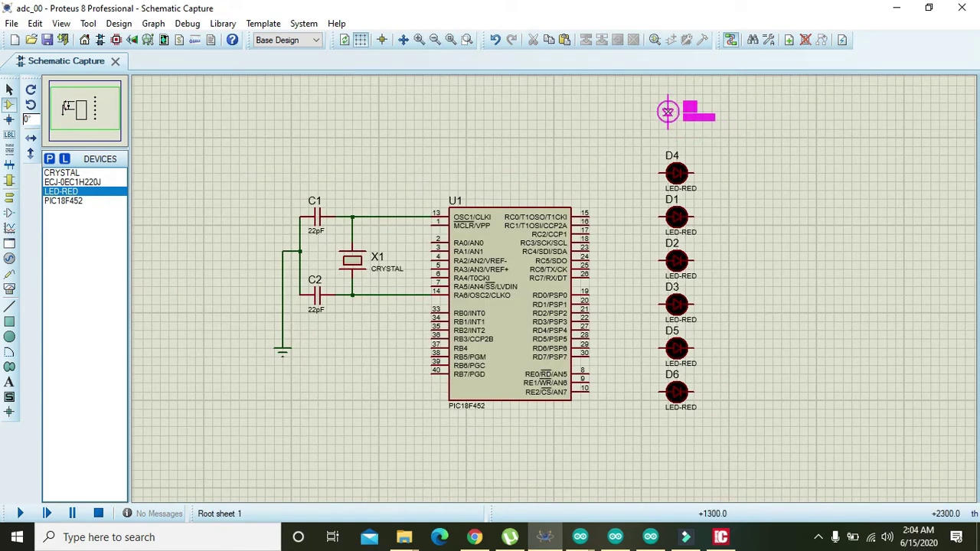
key("Escape")
right_click(669, 110)
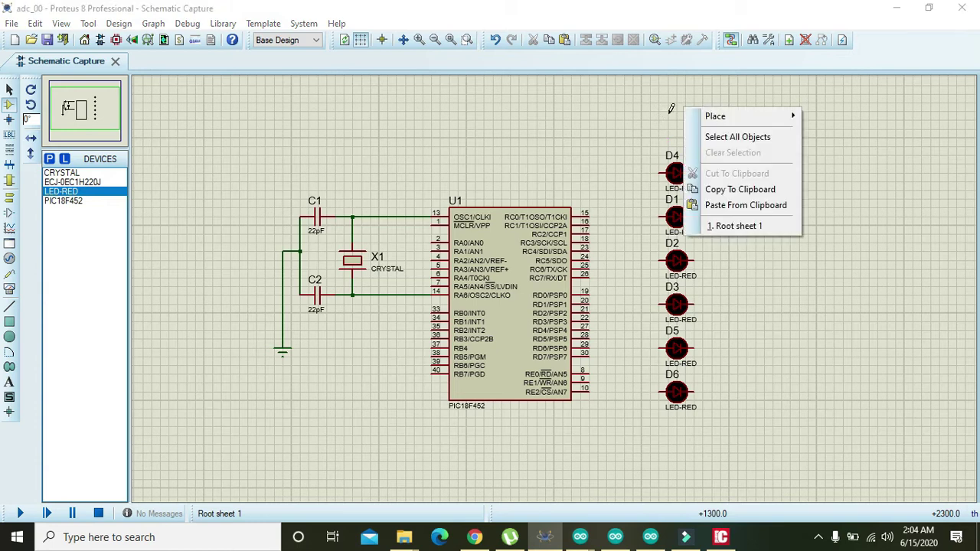
left_click(724, 206)
left_click(673, 118)
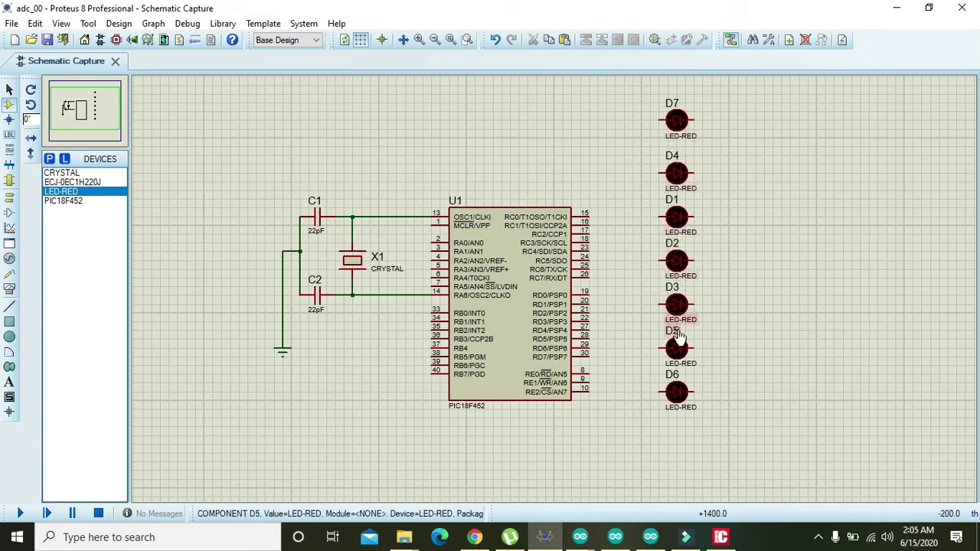
right_click(694, 425)
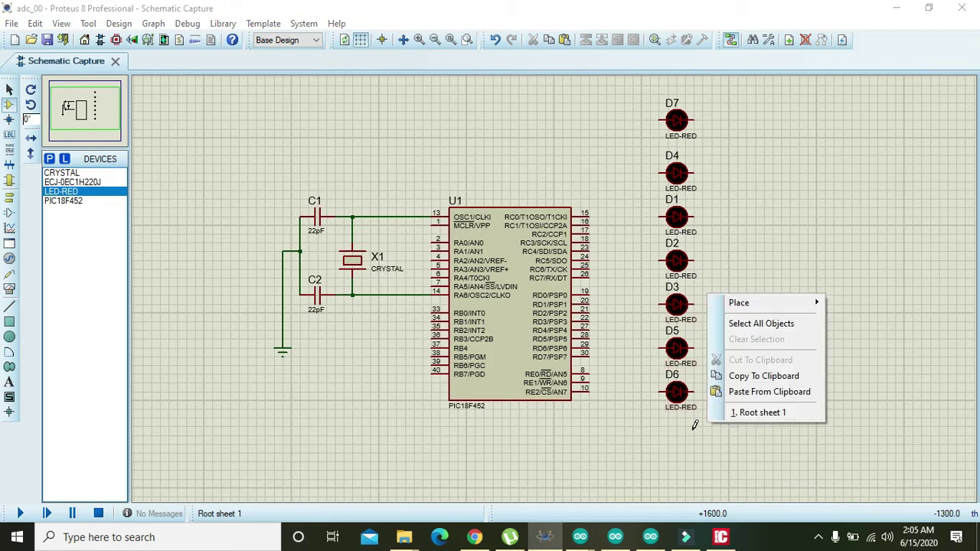
left_click(752, 393)
left_click(678, 437)
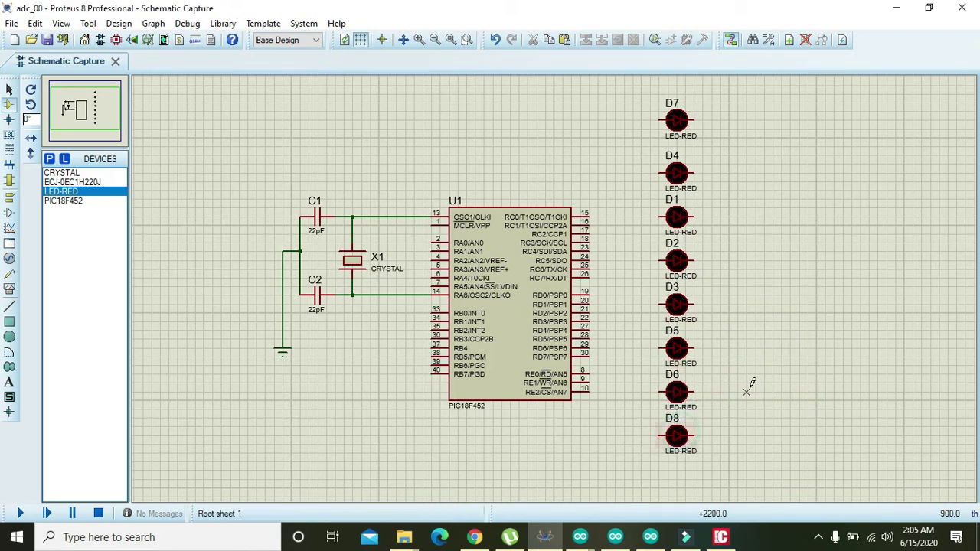
Wire the cathodes of D7, D4, D1, D2 and D3 together on a common vertical line beside the LEDs.
left_click(709, 121)
left_click(712, 172)
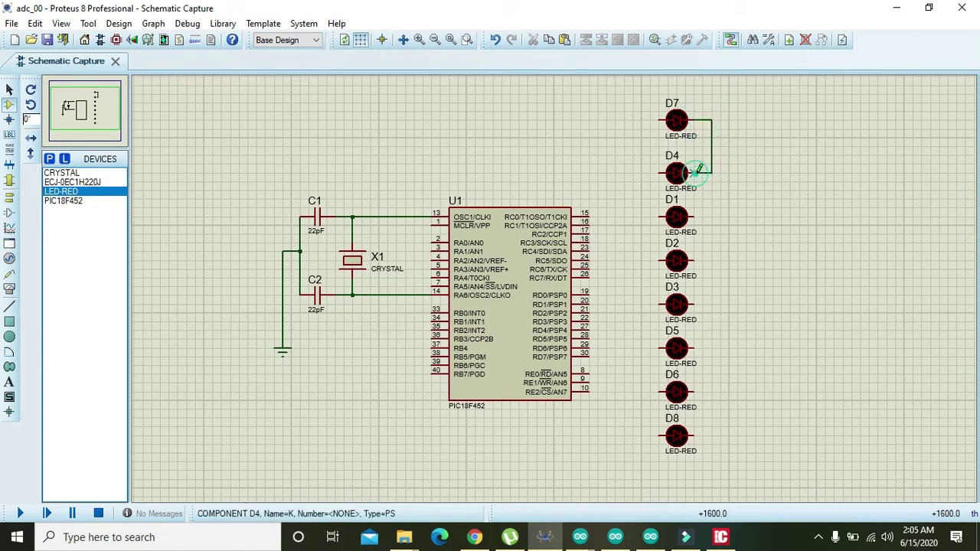
left_click(712, 172)
left_click(712, 217)
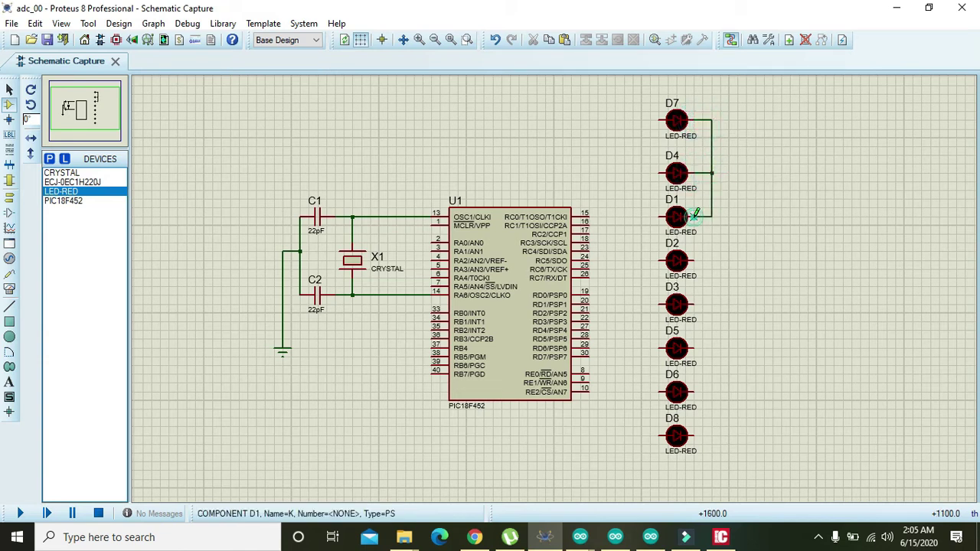
left_click(712, 216)
left_click(712, 260)
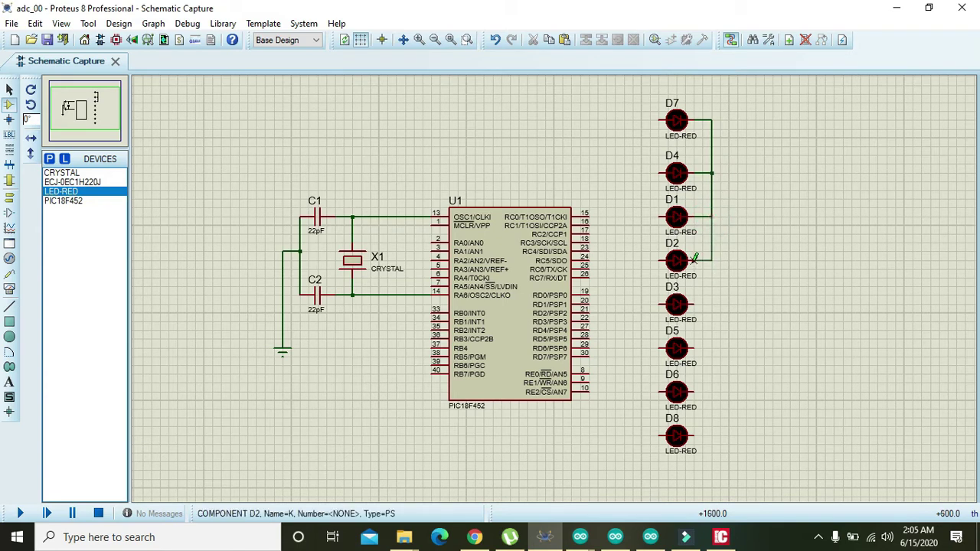
left_click(695, 304)
left_click(712, 260)
left_click(713, 304)
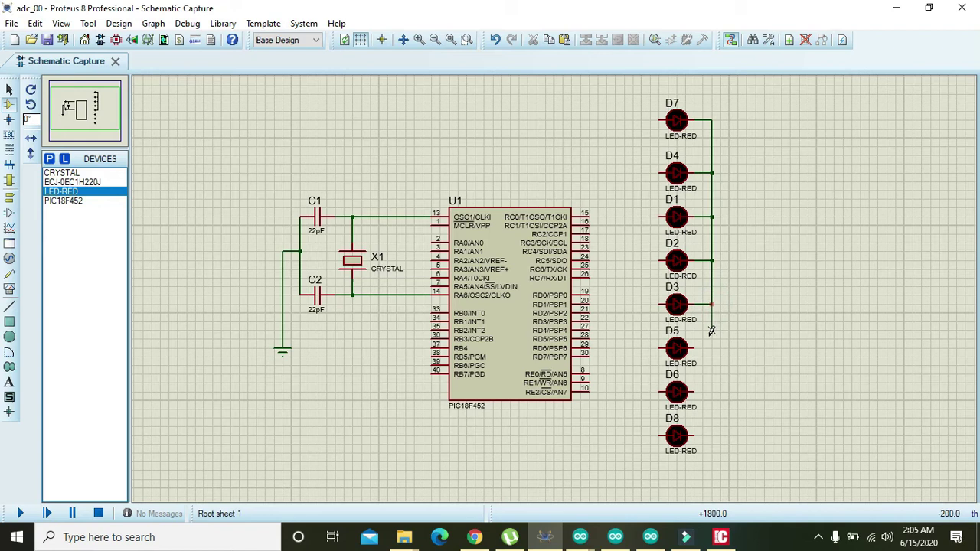
Extend the common cathode line down to connect D5, D6 and D8.
left_click(697, 347)
left_click(697, 392)
left_click(715, 346)
left_click(708, 393)
left_click(697, 436)
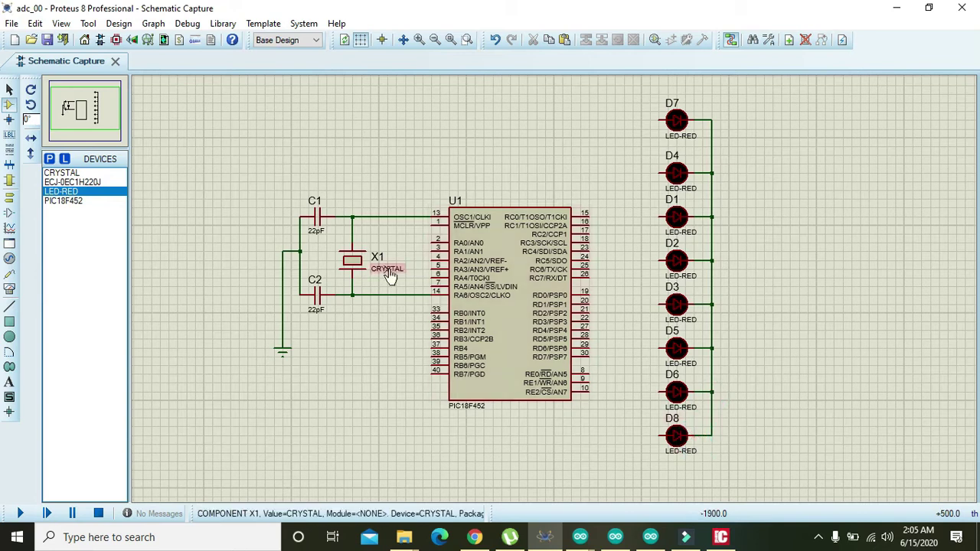
Place a GROUND terminal to the right of the LED column and wire it to the common cathode line at D2.
left_click(9, 197)
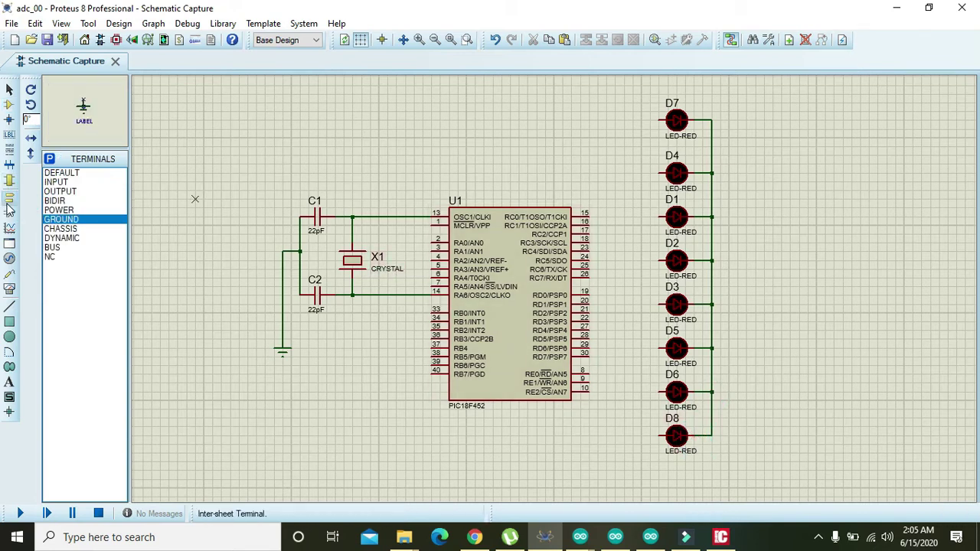
left_click(822, 341)
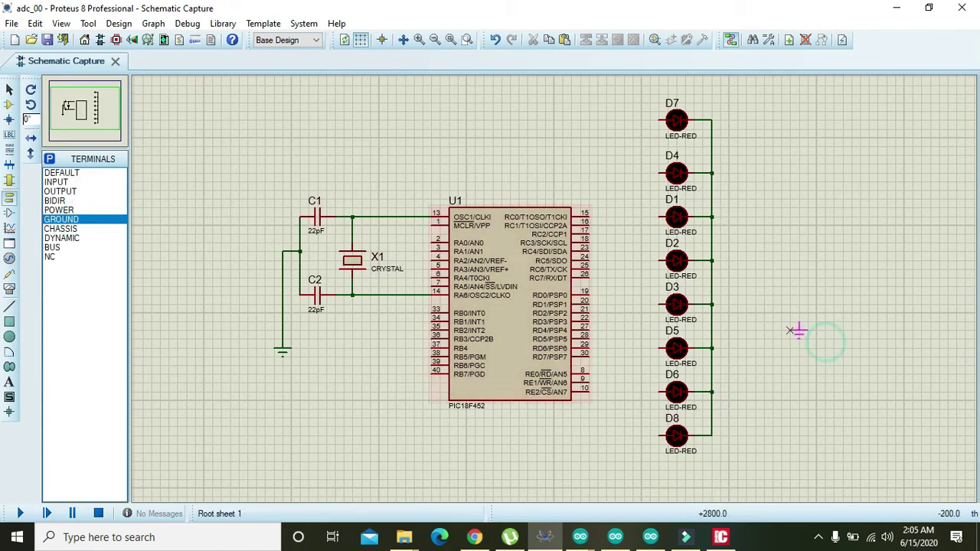
left_click(771, 331)
left_click(771, 322)
left_click(712, 261)
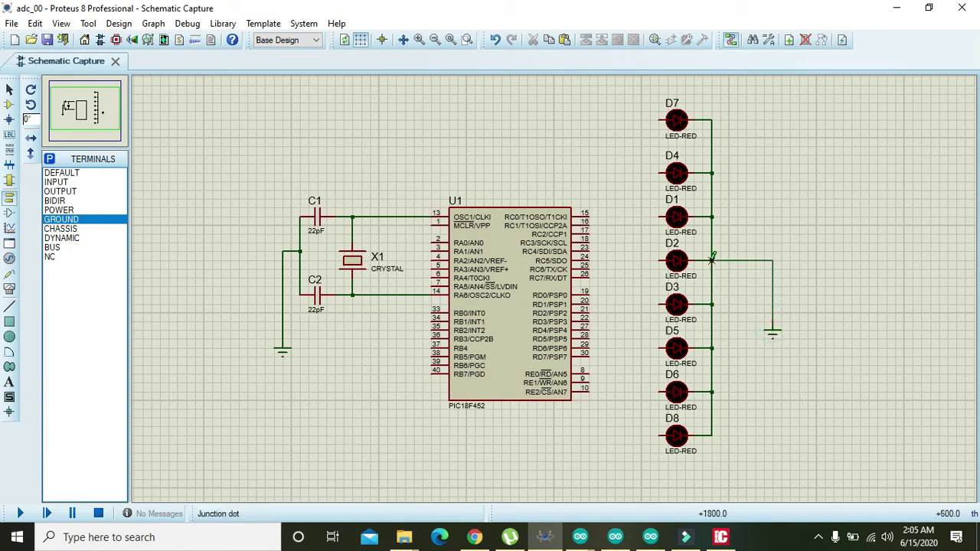
Wire the anodes of D7, D4 and D1 to the PIC18F452 pins RC0, RC1 and RC2 respectively.
left_click(597, 214)
left_click(658, 122)
left_click(660, 173)
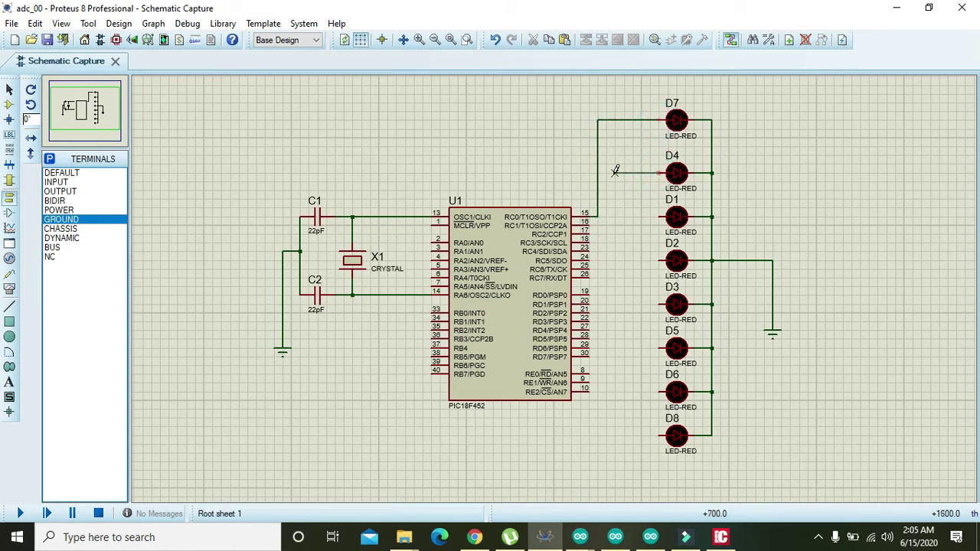
left_click(596, 224)
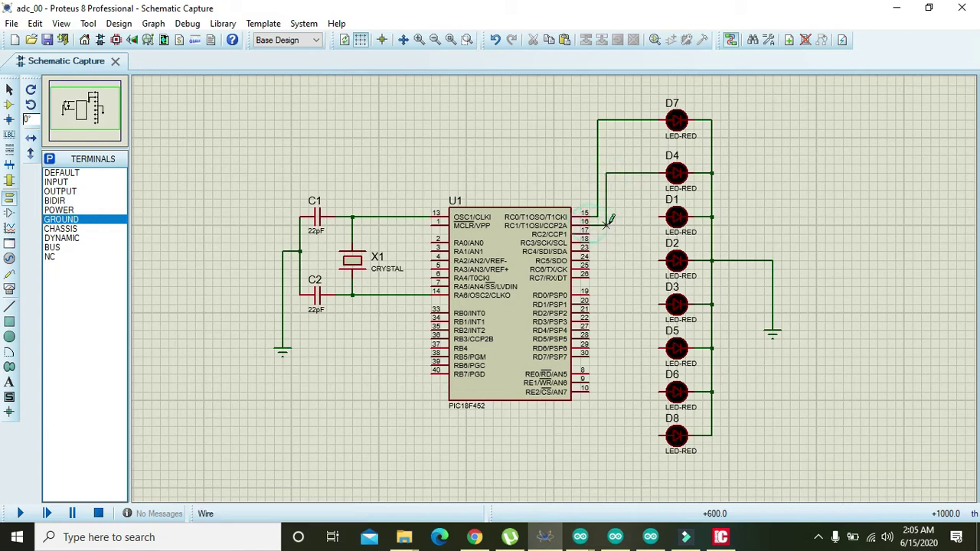
left_click(647, 216)
left_click(615, 222)
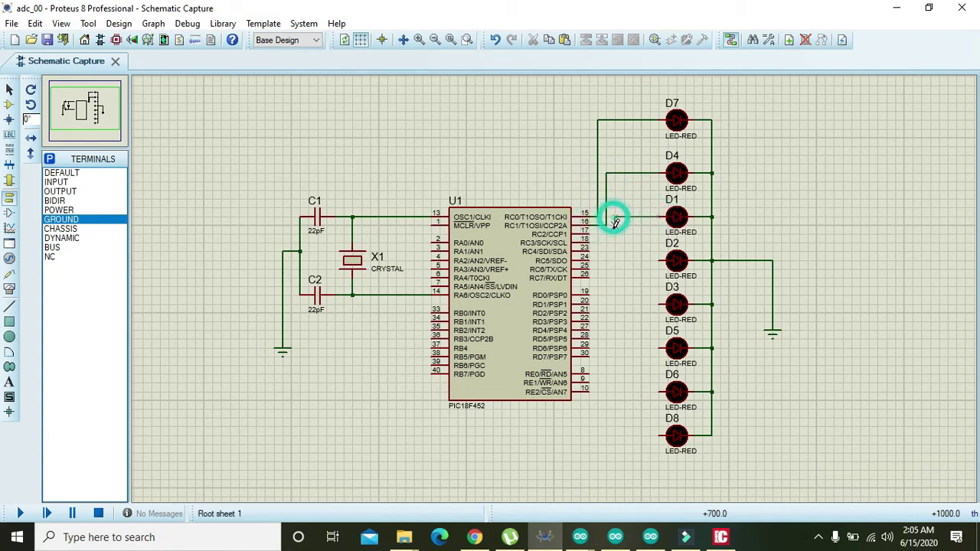
left_click(614, 231)
left_click(592, 230)
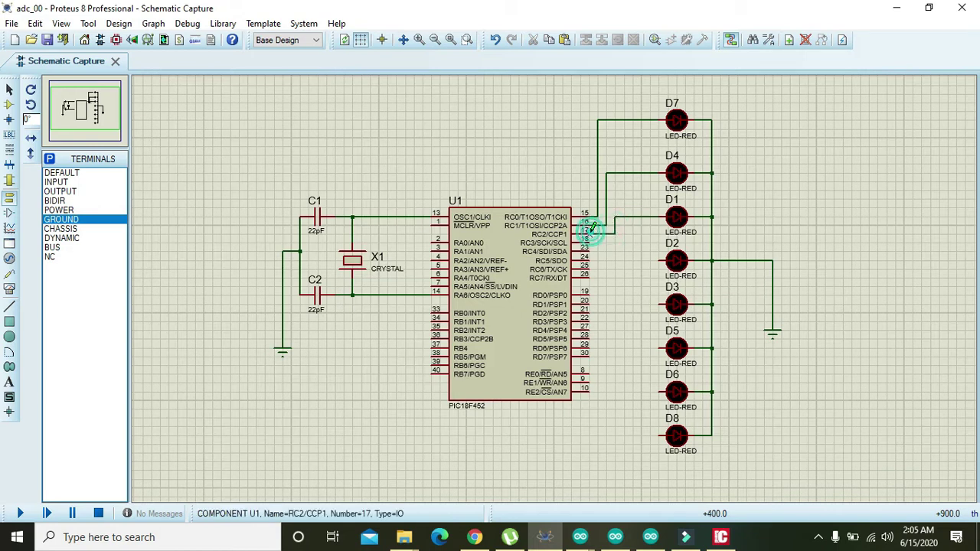
Wire the anodes of D2, D3 and D5 to the PIC18F452 pins RC3, RC4 and RC5 respectively.
left_click(657, 261)
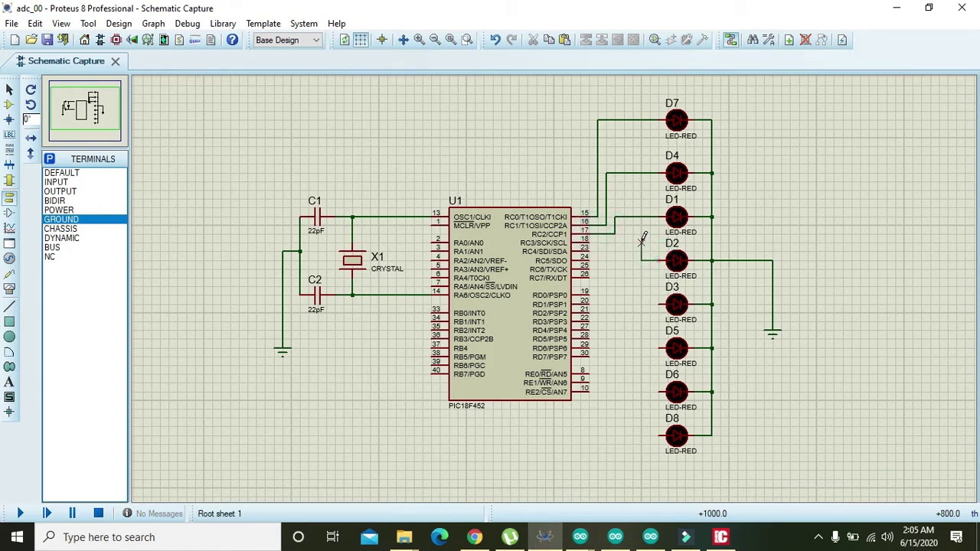
left_click(642, 242)
left_click(592, 241)
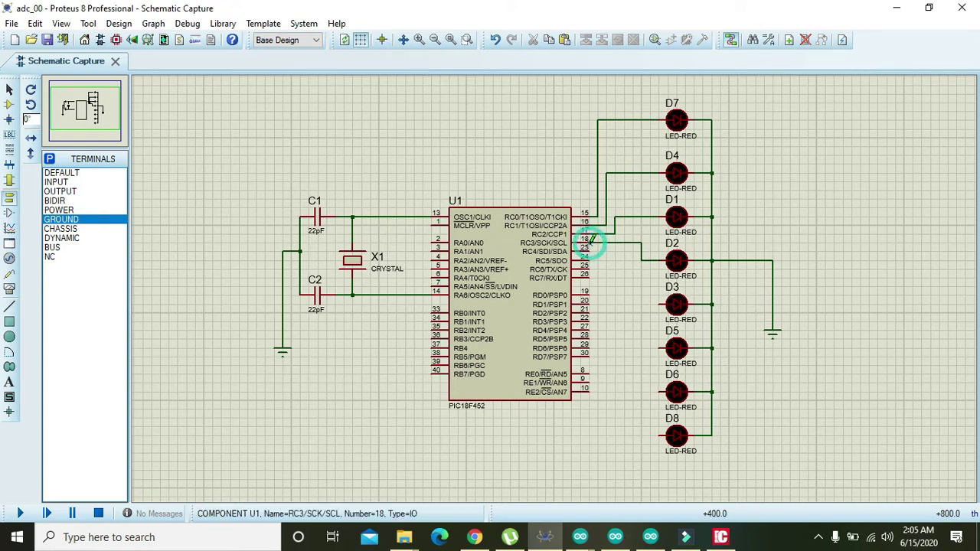
left_click(632, 250)
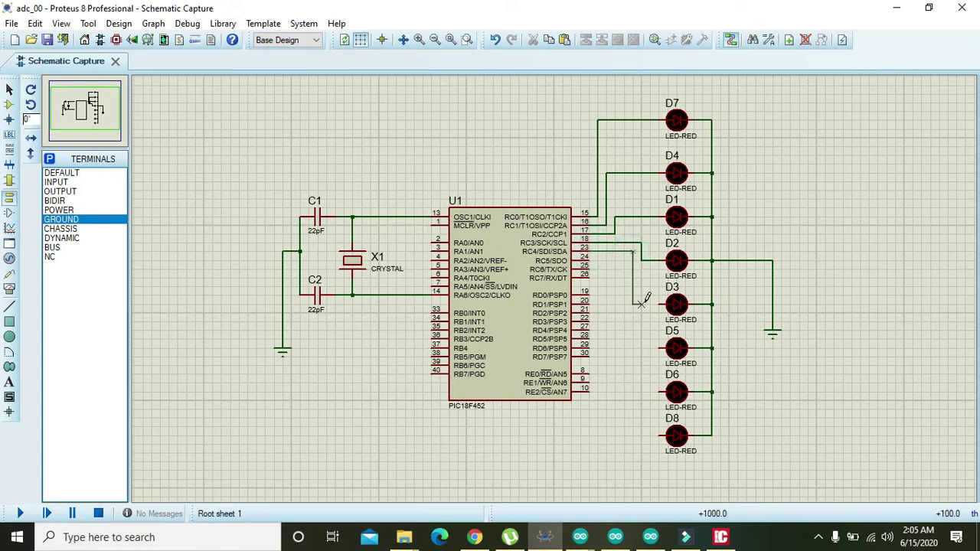
left_click(658, 304)
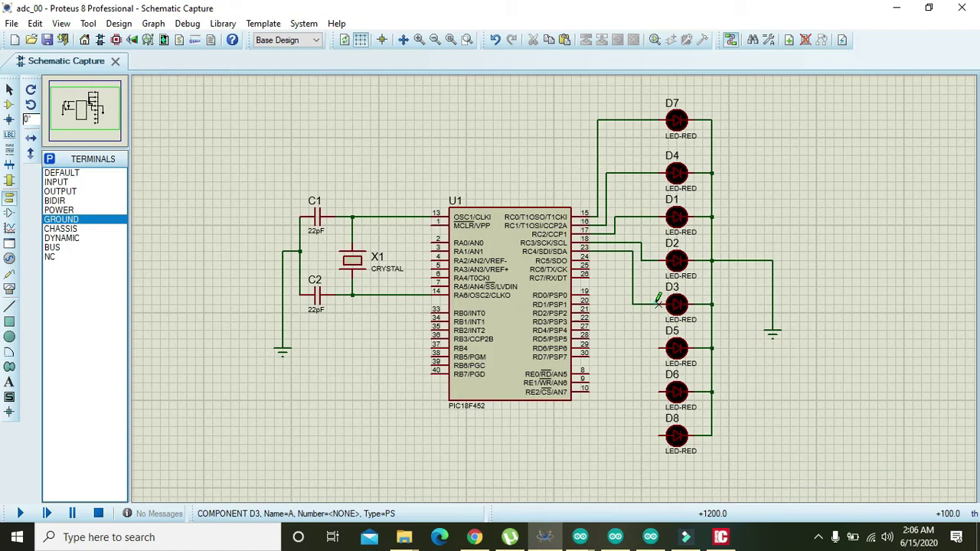
left_click(591, 261)
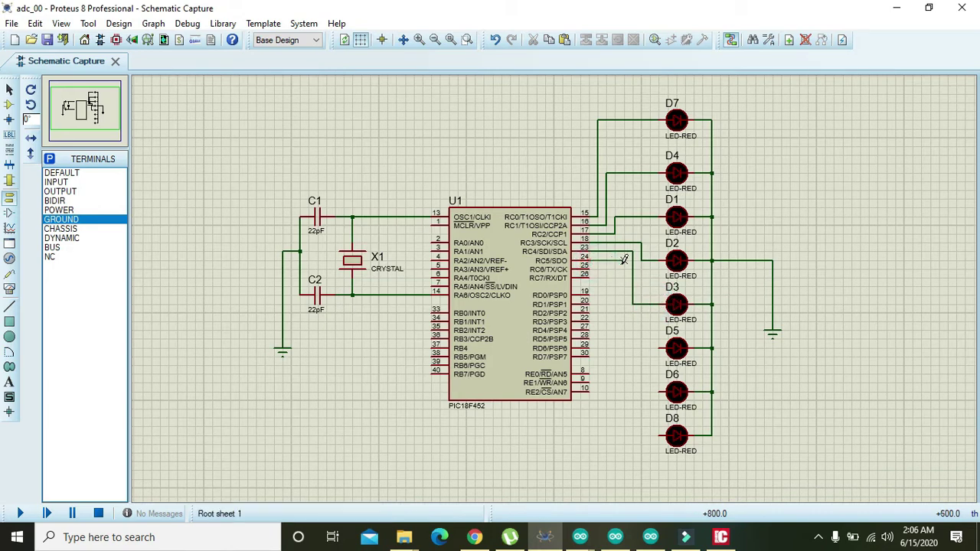
left_click(624, 261)
left_click(659, 348)
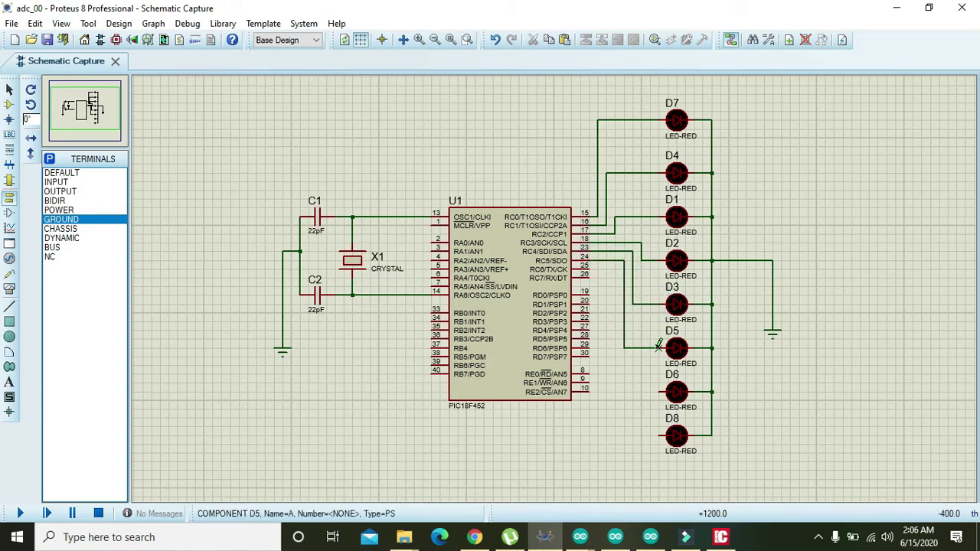
Wire pin RC6 of the PIC18F452 to the anode of D6 and pin RC7 to the anode of D8.
left_click(591, 269)
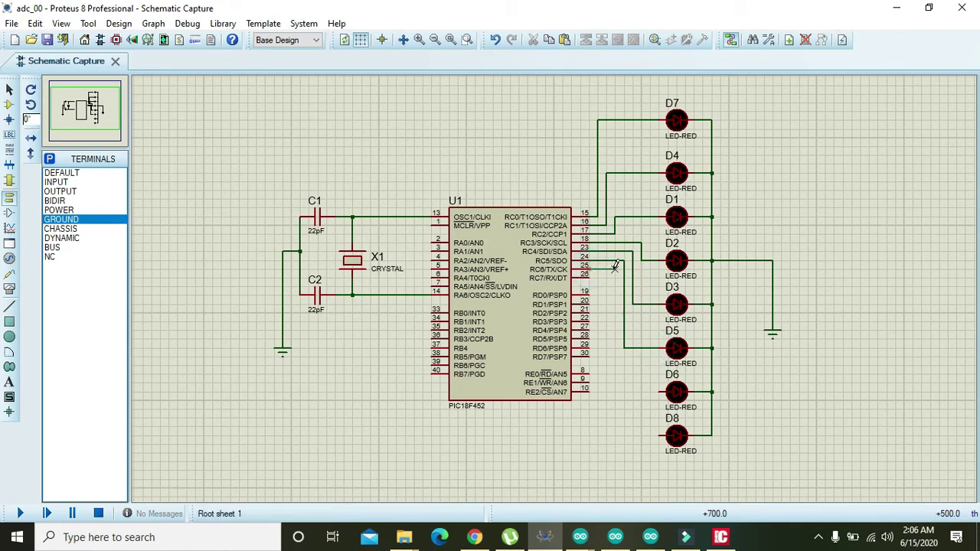
left_click(615, 268)
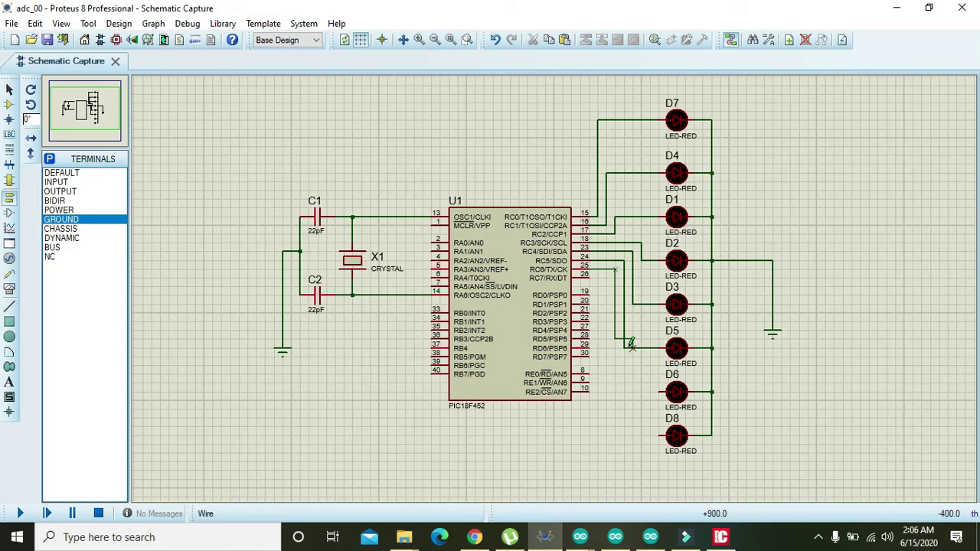
left_click(615, 348)
left_click(616, 338)
left_click(660, 392)
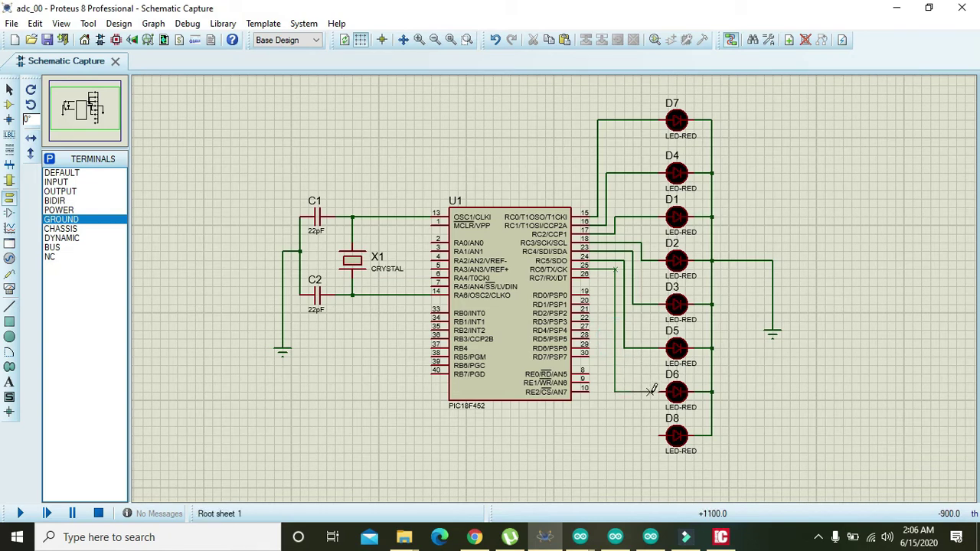
left_click(660, 436)
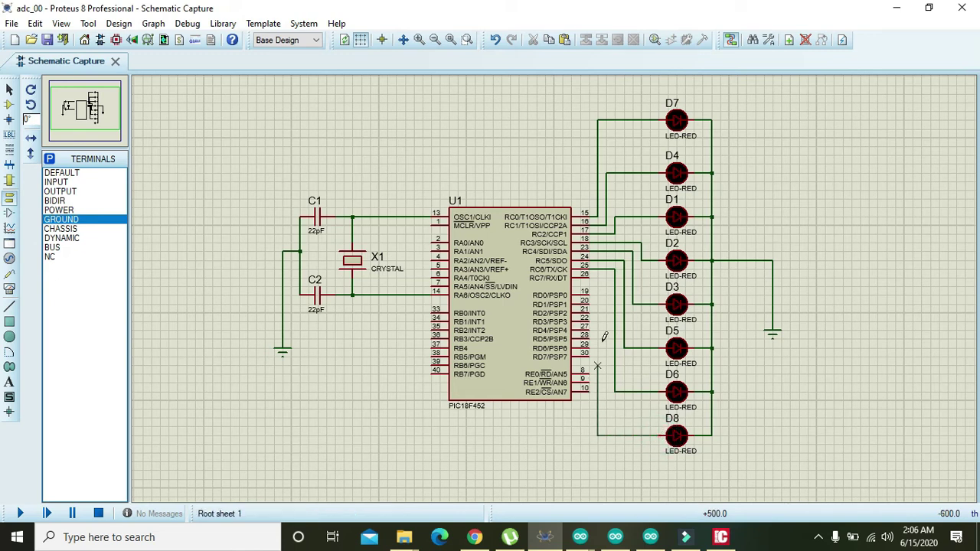
left_click(587, 276)
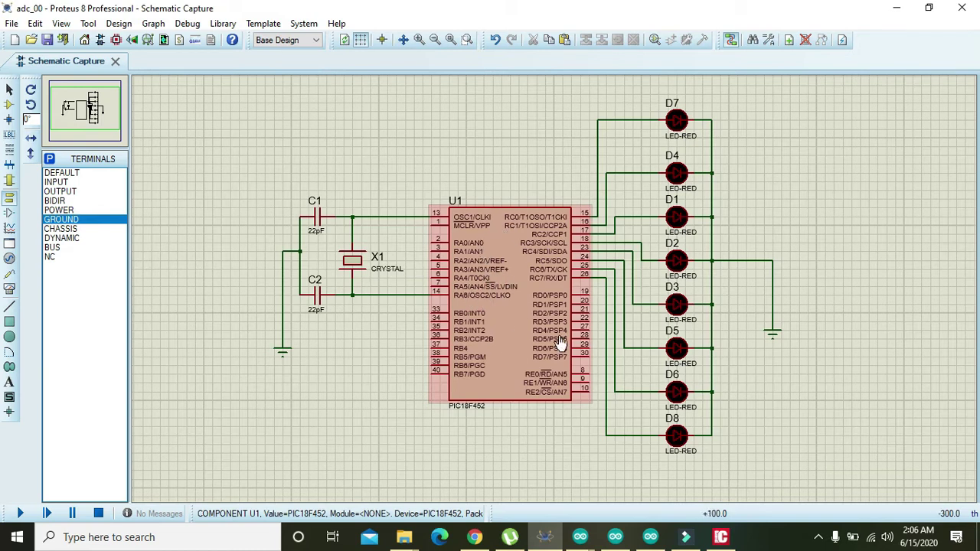
Switch to mikroC PRO for PIC and examine the adc_00 variable declaration and the start of main in adc_001.c.
left_click(720, 537)
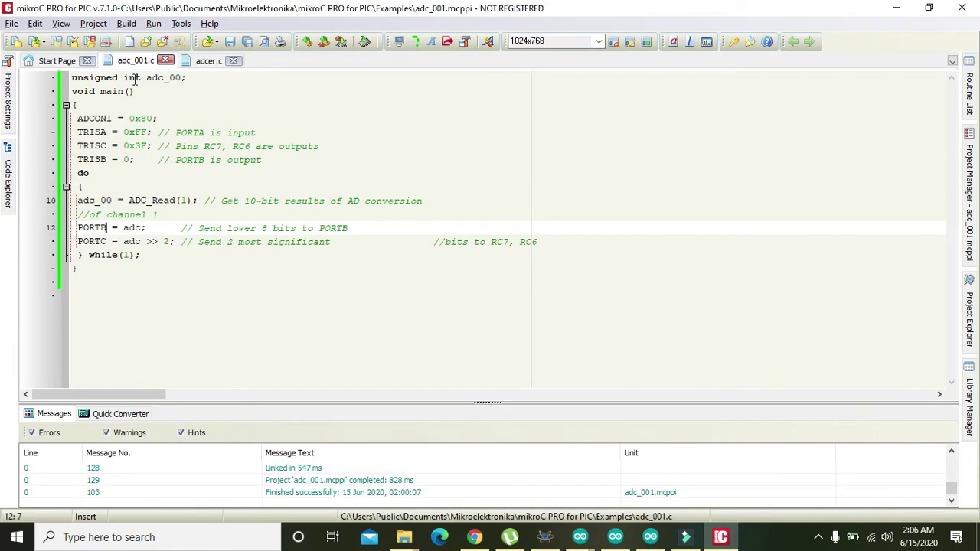
left_click_drag(194, 77, 73, 78)
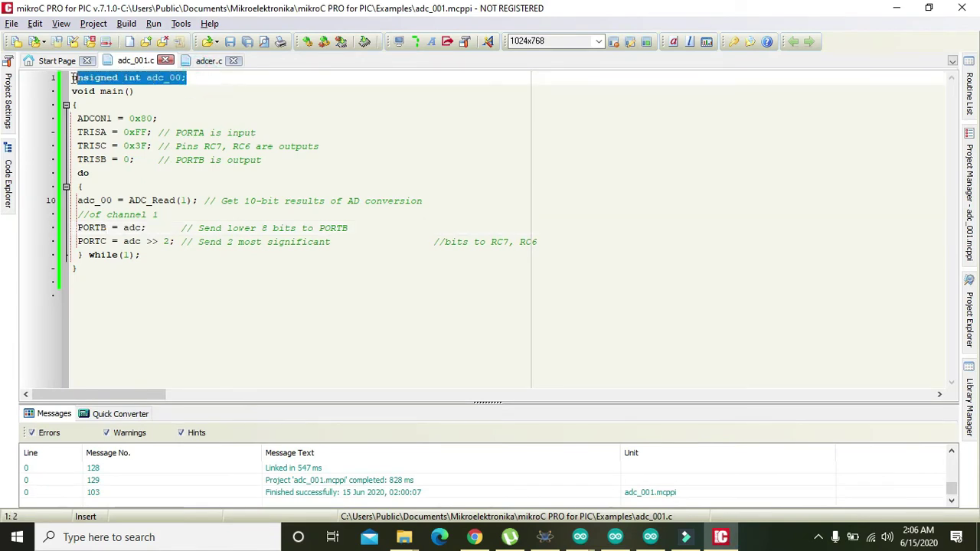
left_click(115, 91)
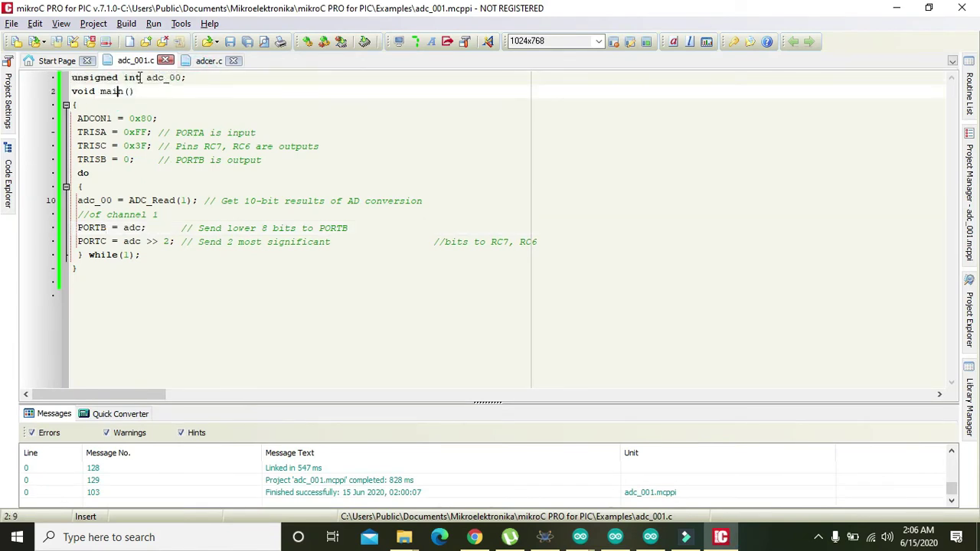
left_click_drag(141, 78, 66, 75)
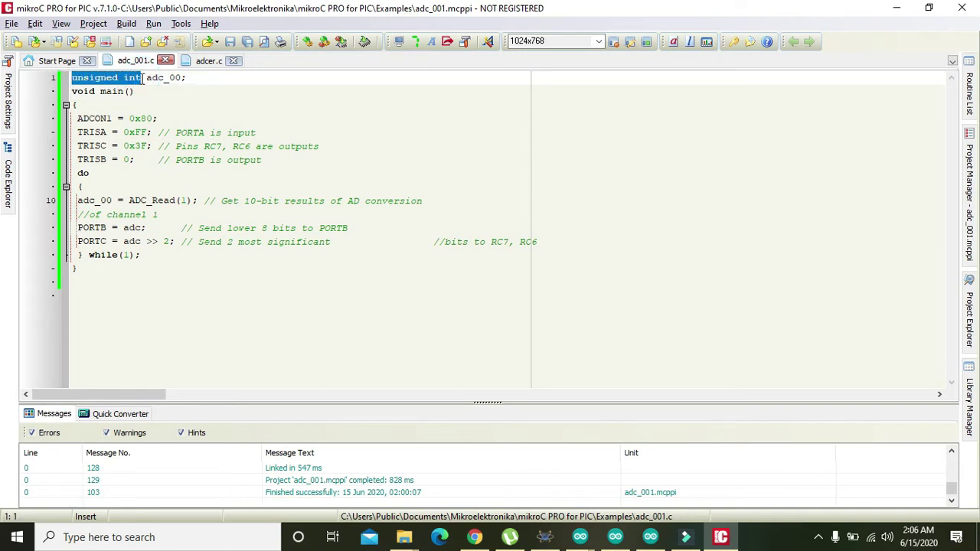
left_click_drag(146, 78, 181, 82)
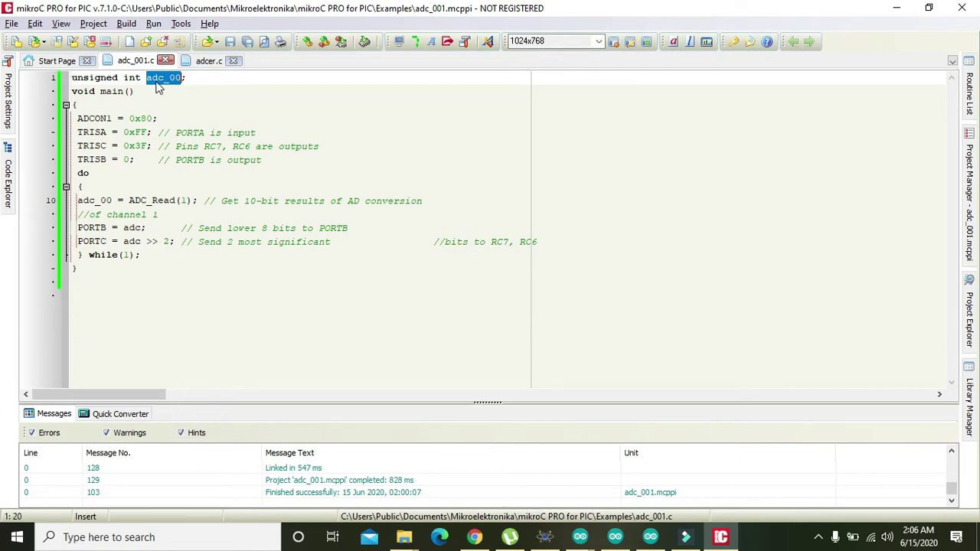
left_click_drag(132, 92, 73, 101)
left_click(78, 105)
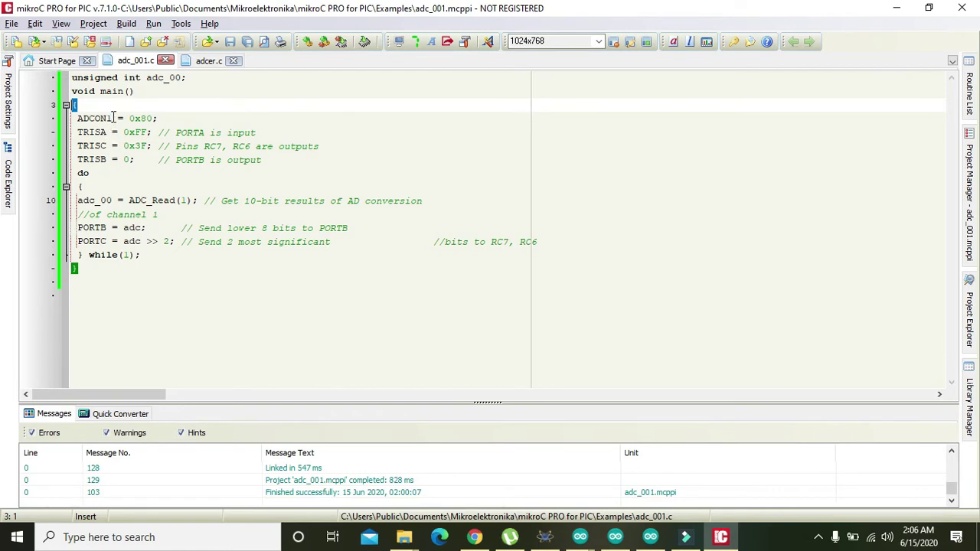
Examine the TRISA, TRISC and TRISB port direction settings and their comments.
left_click(157, 145)
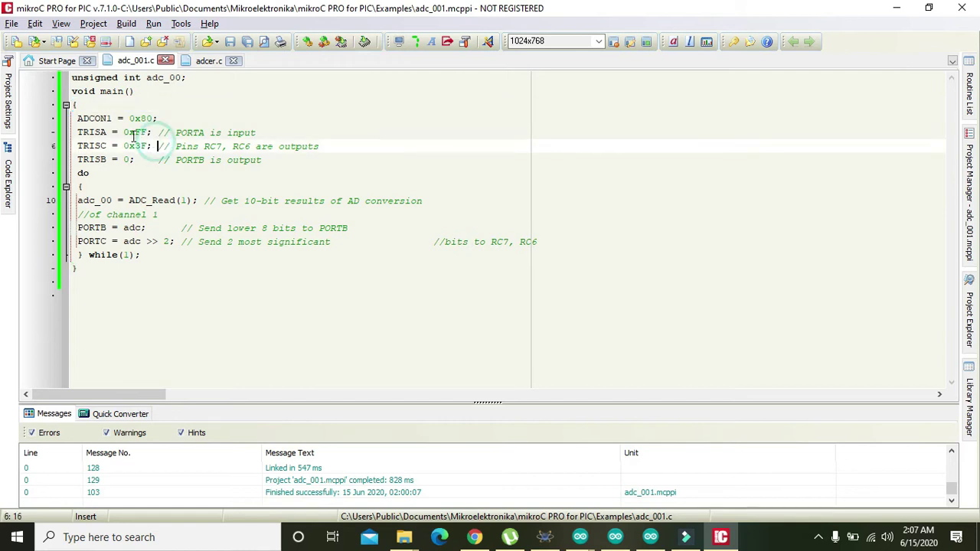
left_click_drag(123, 132, 258, 136)
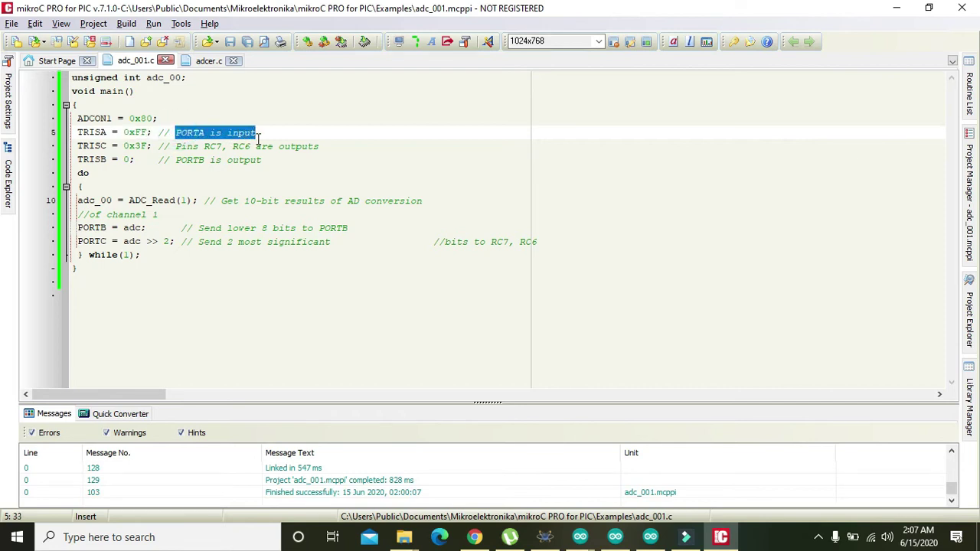
left_click(258, 136)
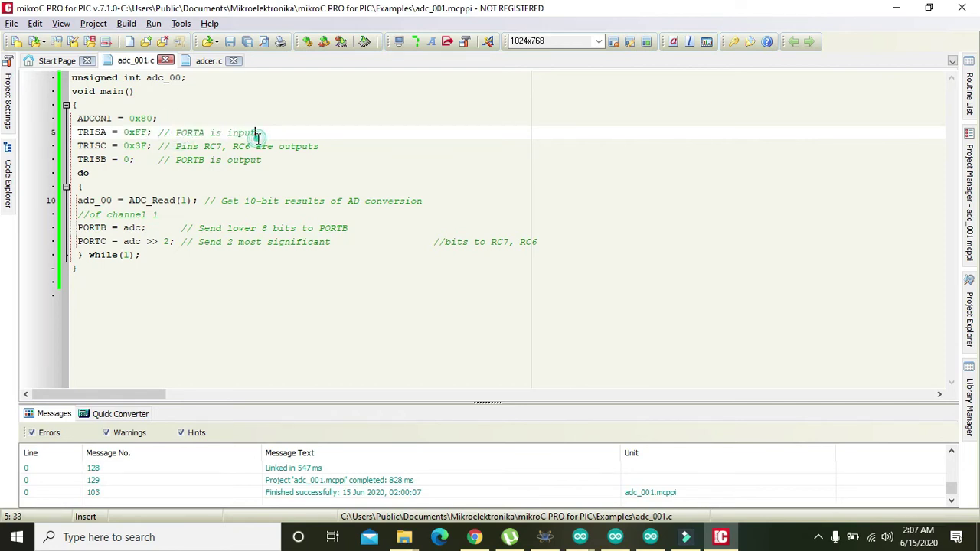
left_click_drag(258, 134, 172, 134)
left_click_drag(108, 146, 52, 150)
left_click_drag(150, 146, 130, 150)
left_click(180, 148)
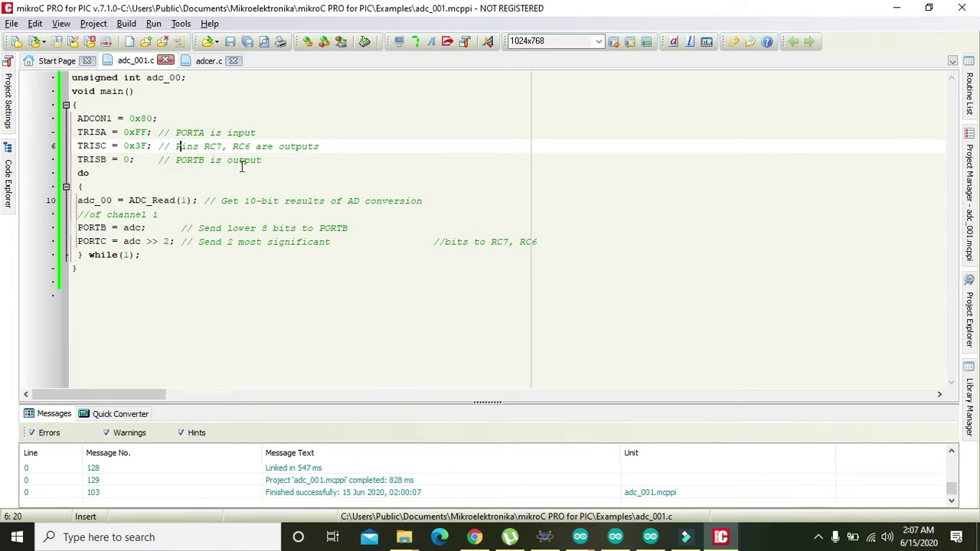
left_click_drag(180, 160, 89, 175)
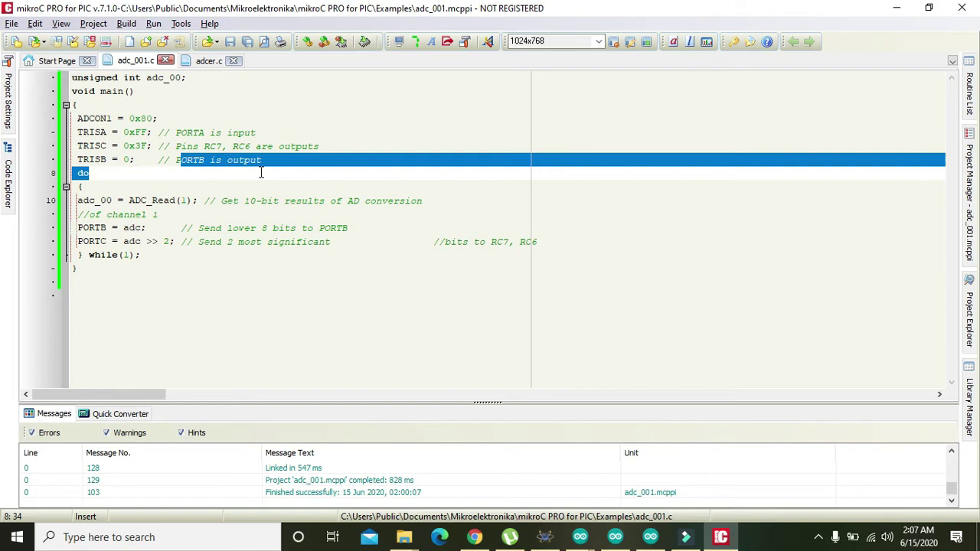
Change the TRISC assignment to 0 and delete the comment on that line.
left_click_drag(261, 161, 147, 146)
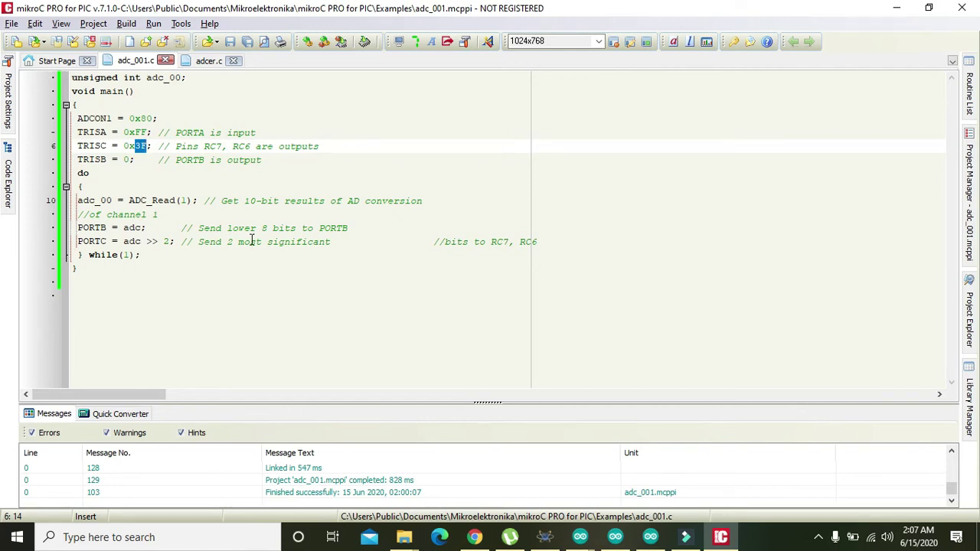
type("00")
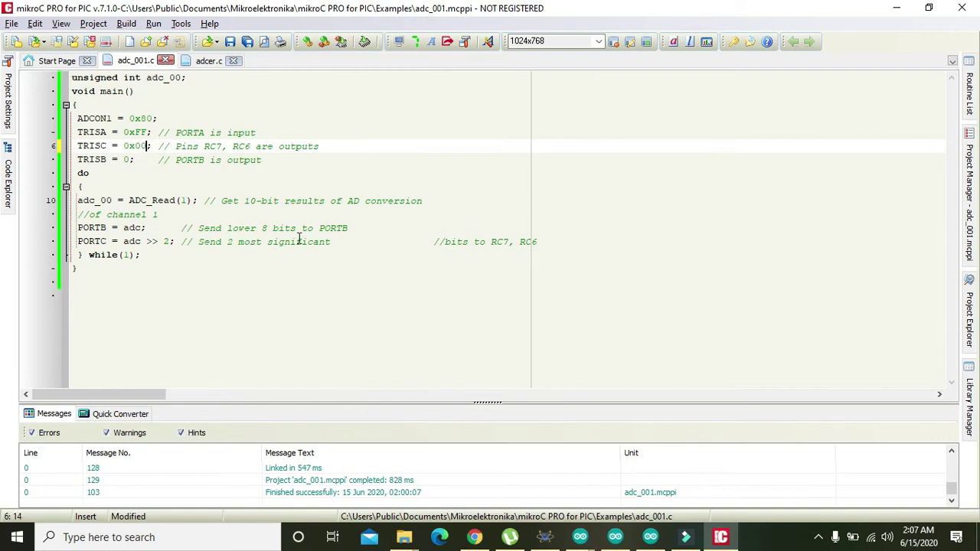
left_click(135, 159)
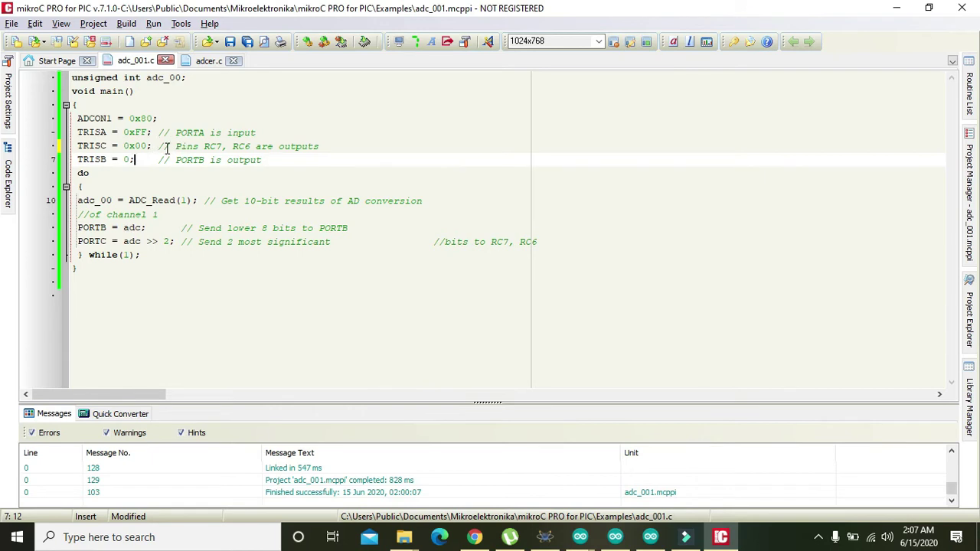
left_click_drag(152, 145, 329, 146)
key("Delete")
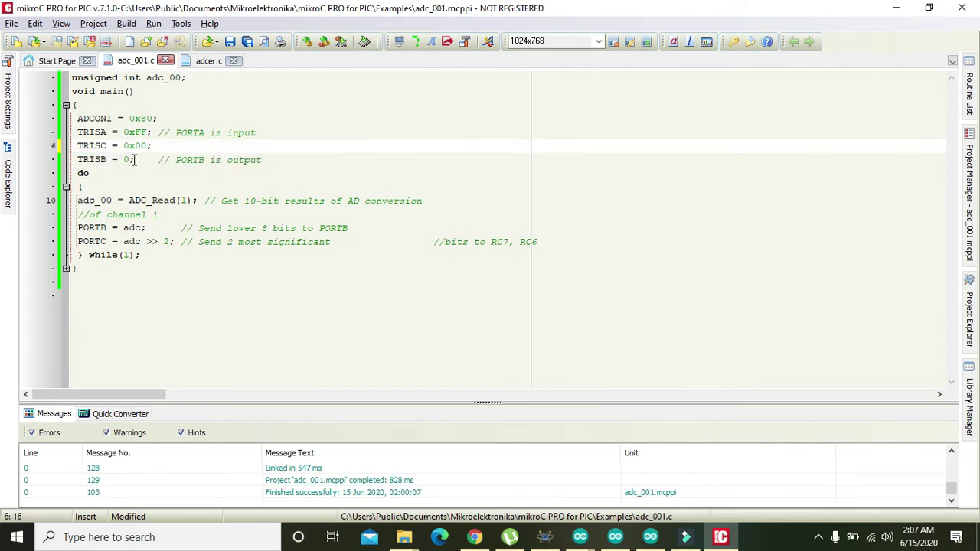
left_click_drag(130, 146, 128, 148)
type("0")
Remove the >> 2 shift from the PORTC assignment and delete the PORTB = adc; statement in the loop.
left_click_drag(171, 242, 75, 232)
key("Delete")
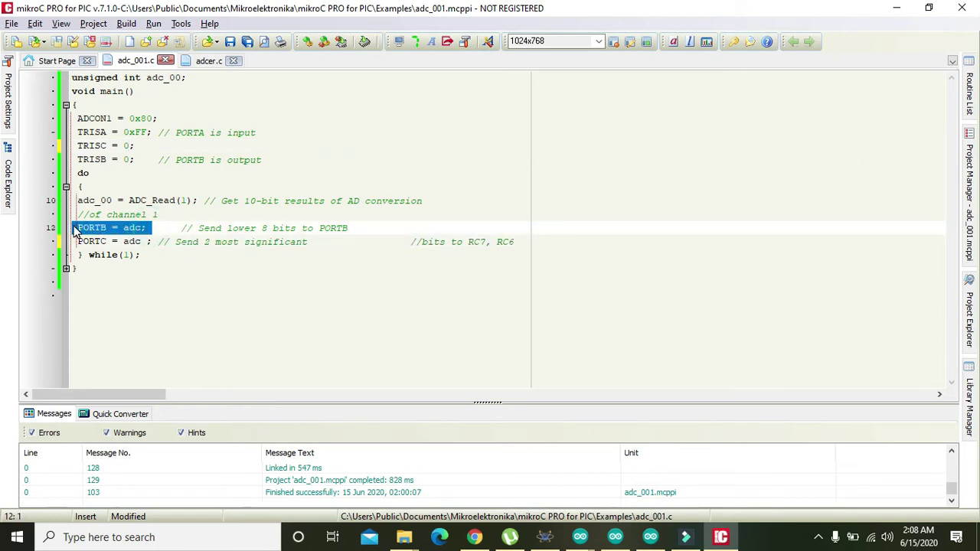
key("Delete")
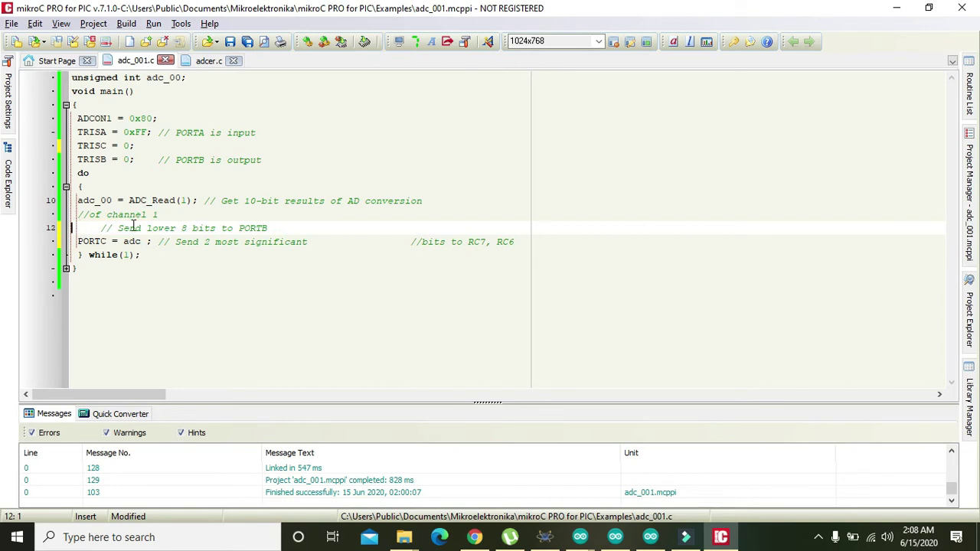
Change the variable assigned to PORTC in the loop to adc_00.
double_click(129, 241)
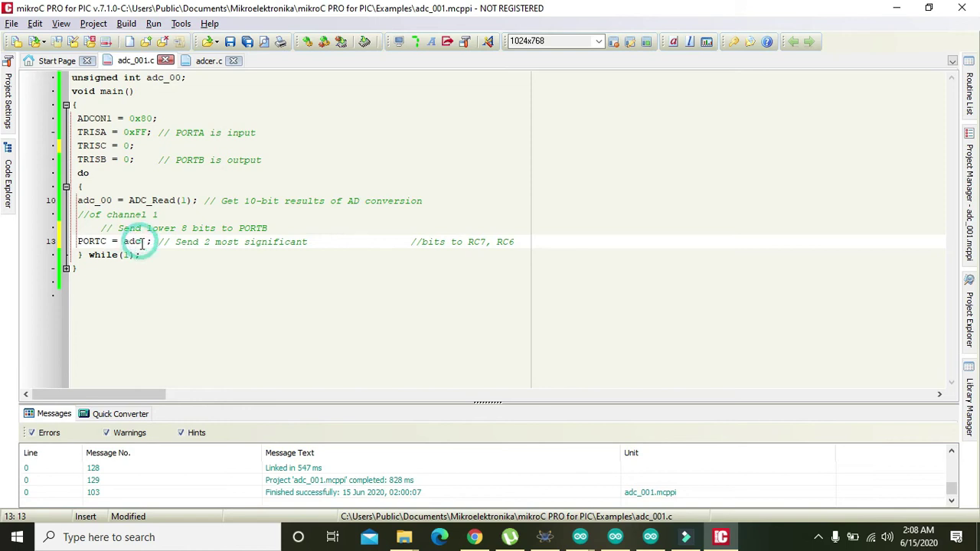
type("_00")
left_click(153, 241)
right_click(125, 241)
left_click(110, 241)
left_click(83, 242)
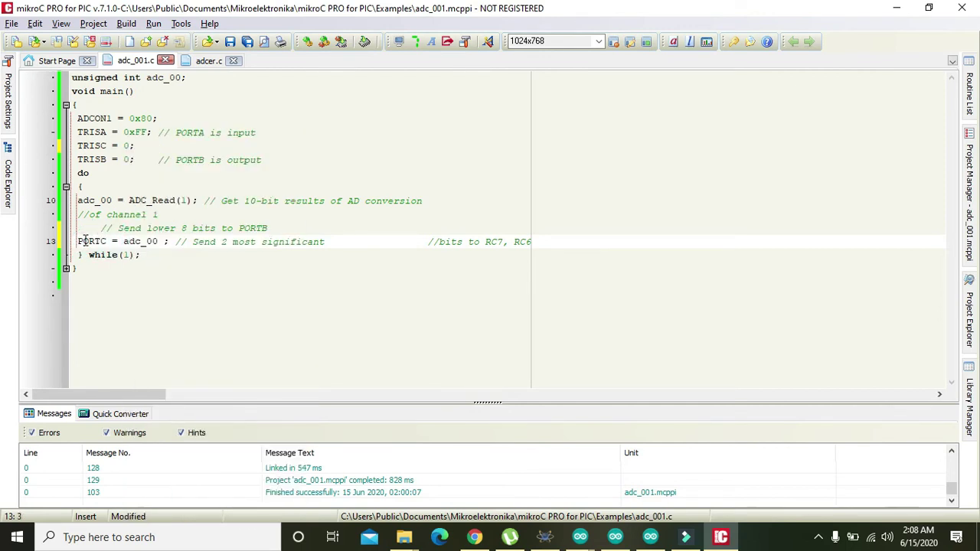
left_click_drag(77, 241, 107, 241)
left_click(108, 242)
Build the adc_001 and adcer projects.
left_click(322, 42)
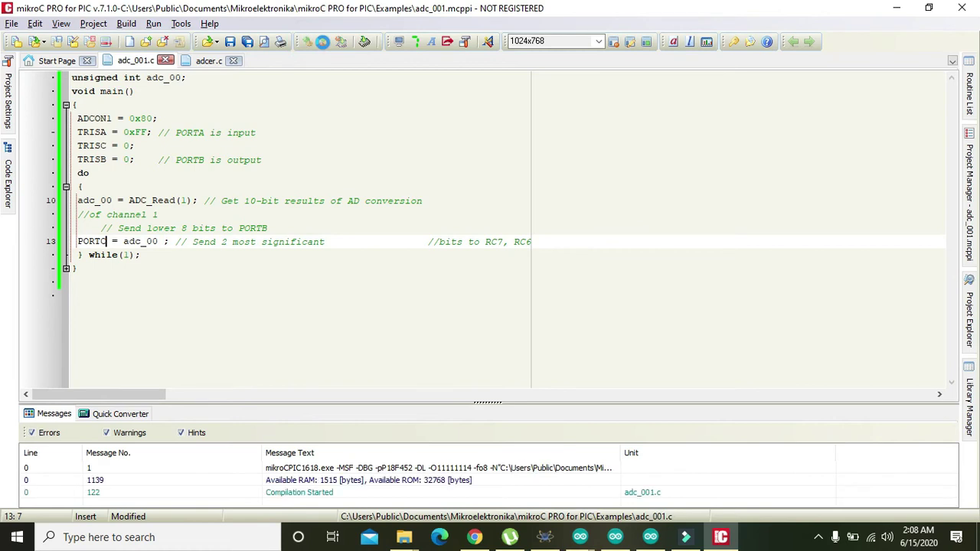
left_click(324, 43)
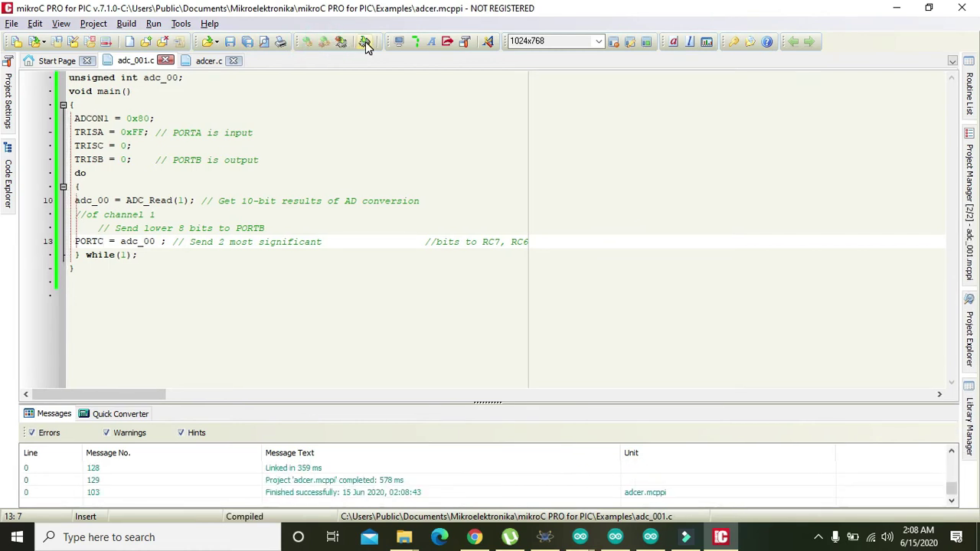
Open the mikroProg programmer, save the compiled program as HEX file adc_00 in New folder (2), and close the programmer.
left_click(365, 43)
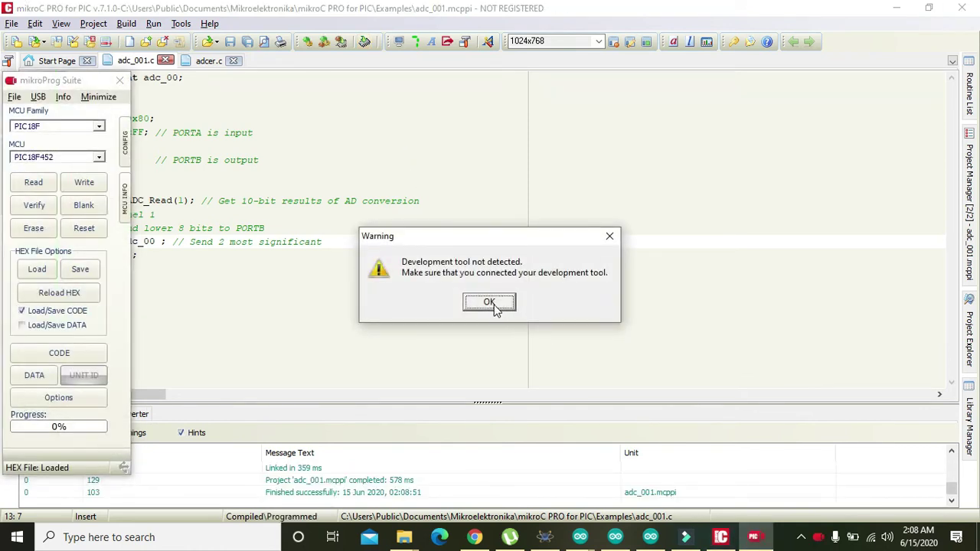
left_click(494, 306)
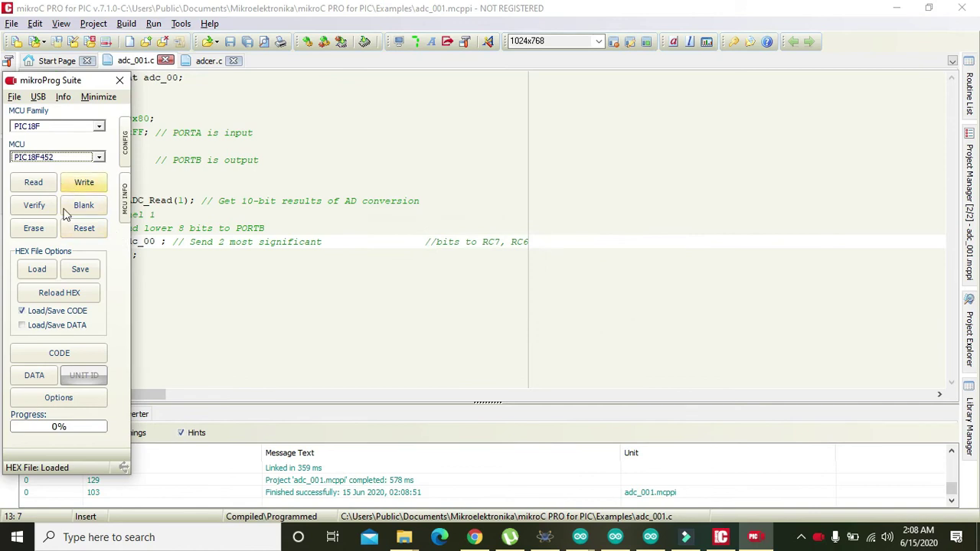
left_click(77, 274)
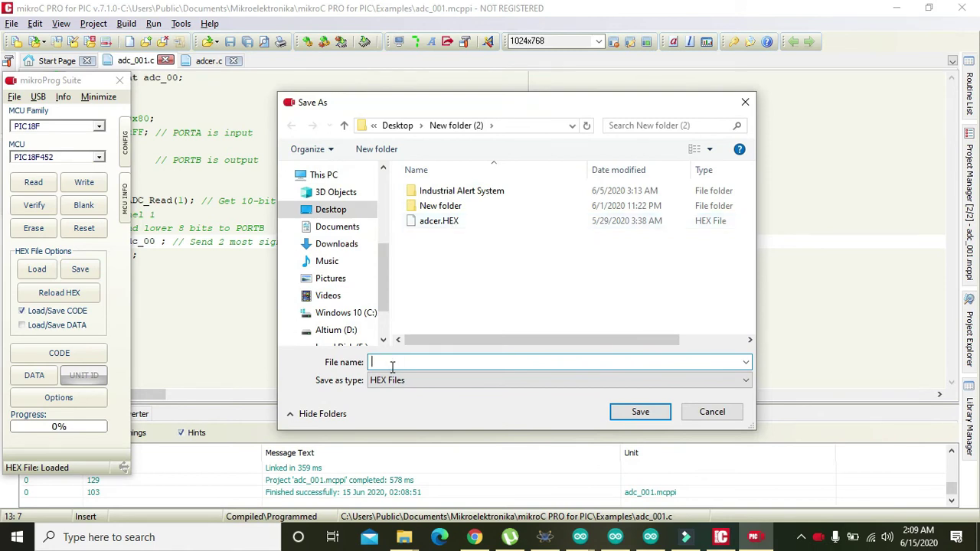
type("adc")
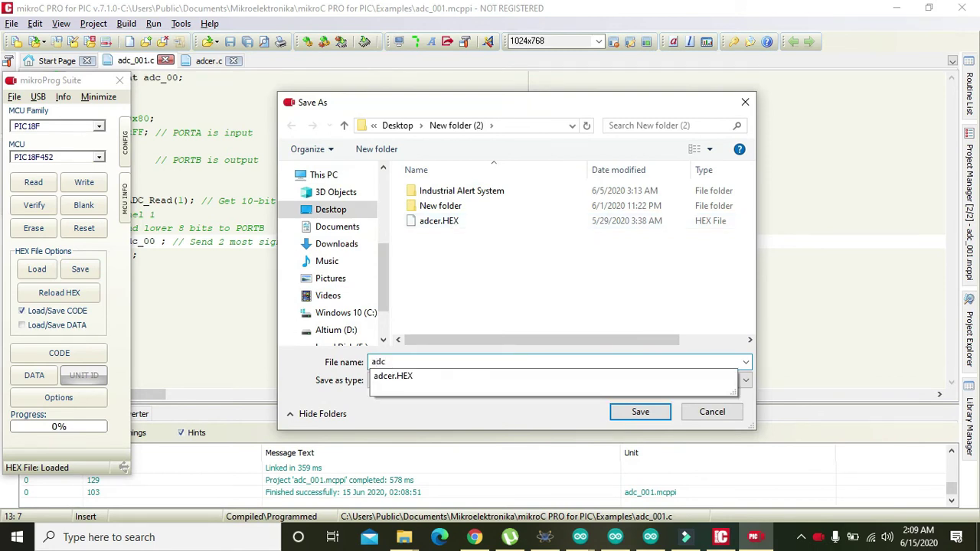
type("_00")
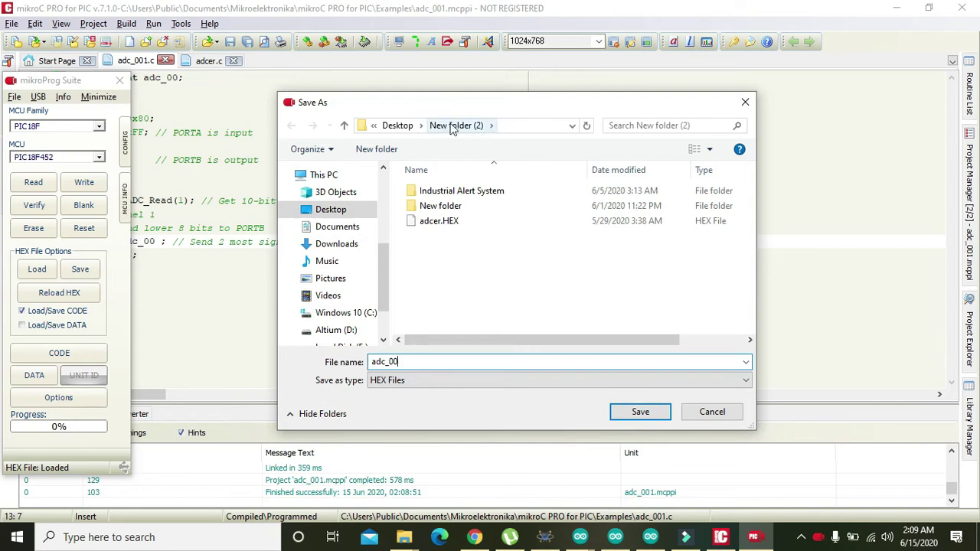
left_click(642, 413)
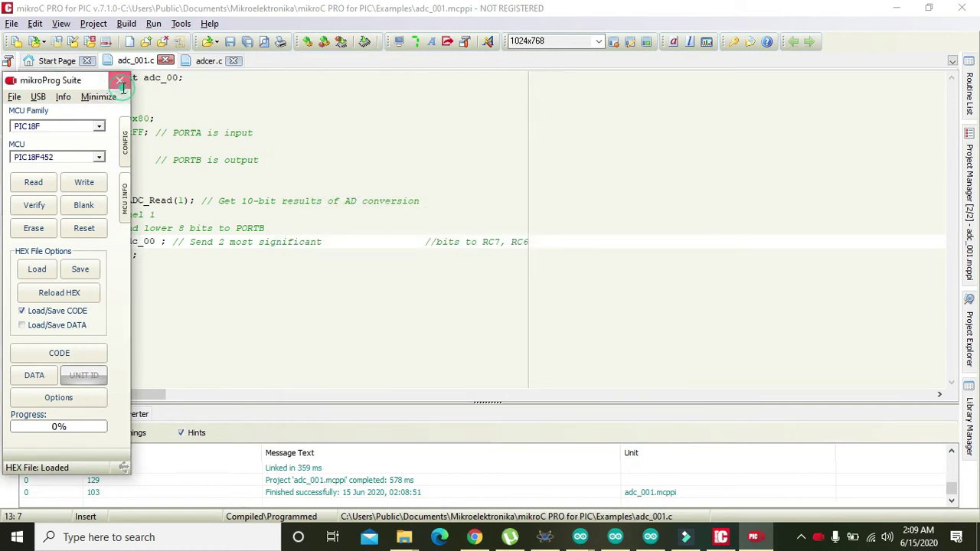
left_click(119, 80)
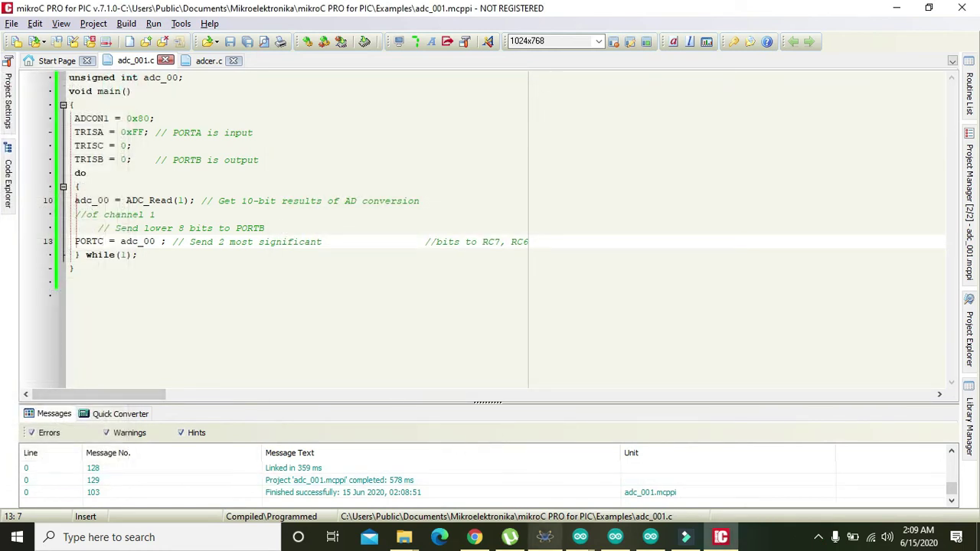
Switch to the Proteus schematic and set the PIC18F452's processor clock frequency to 8MHz.
left_click(546, 537)
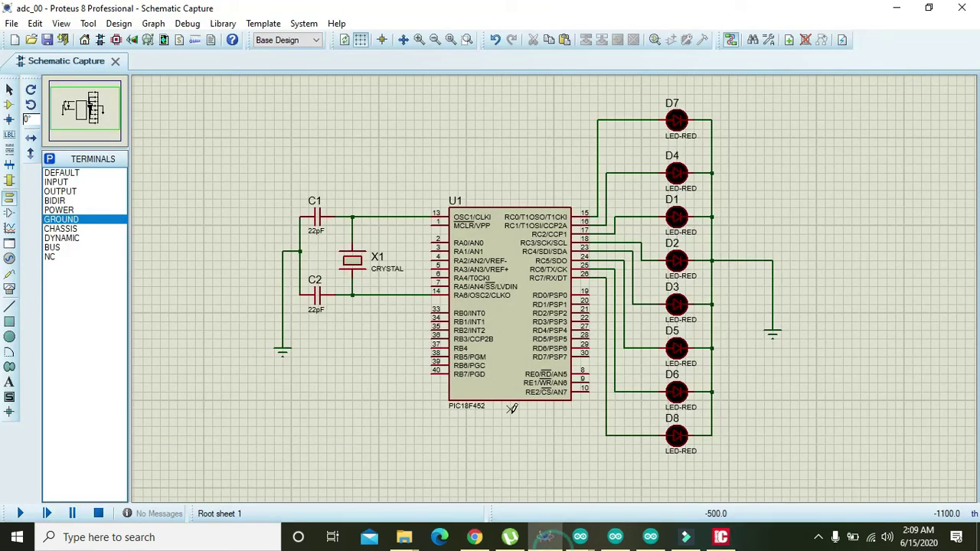
double_click(519, 295)
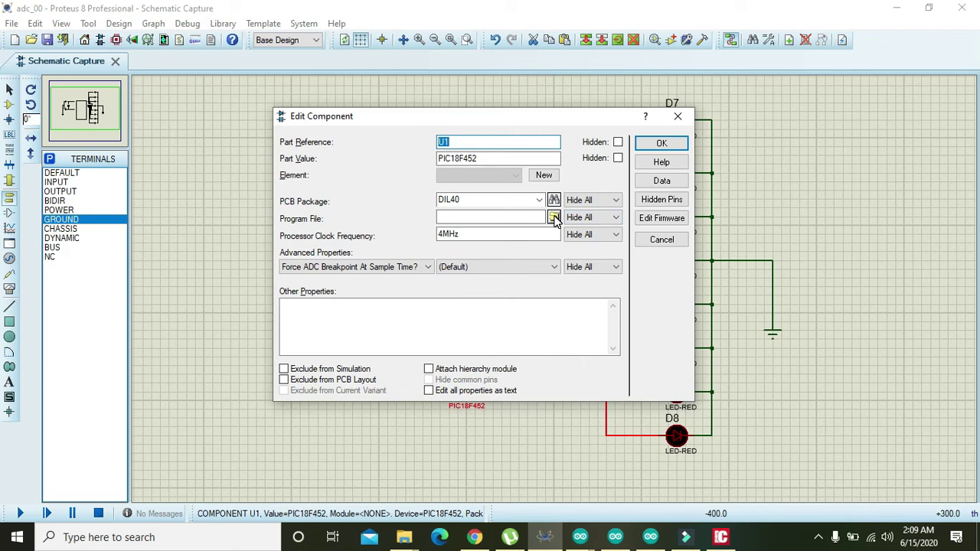
left_click_drag(444, 235, 431, 232)
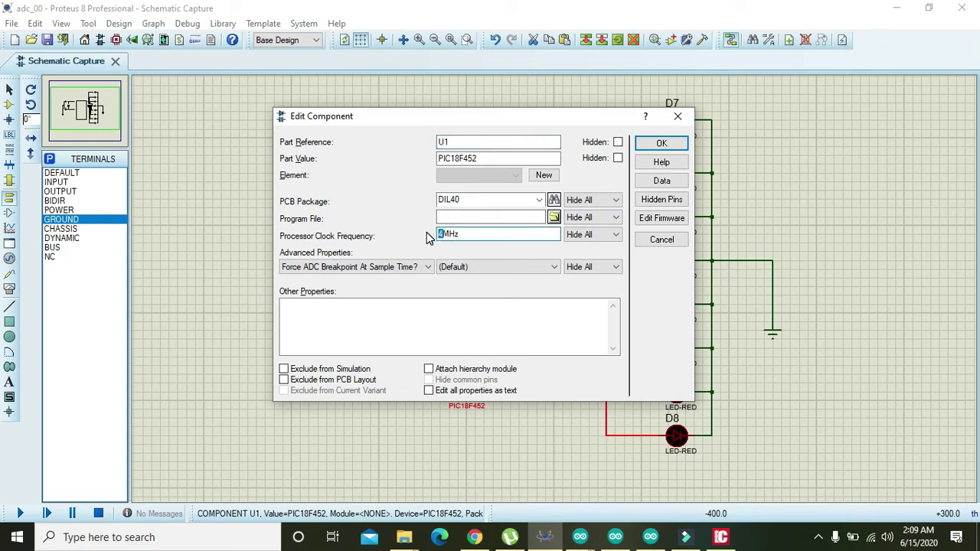
Assign adc_00.HEX from the desktop's New folder (2) as the PIC18F452's program file and apply the component properties.
left_click(553, 218)
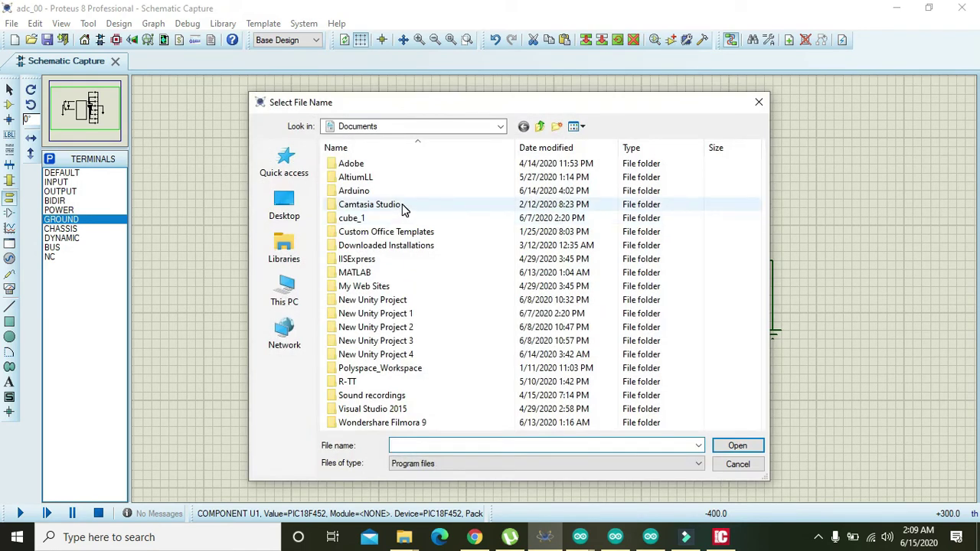
left_click(404, 209)
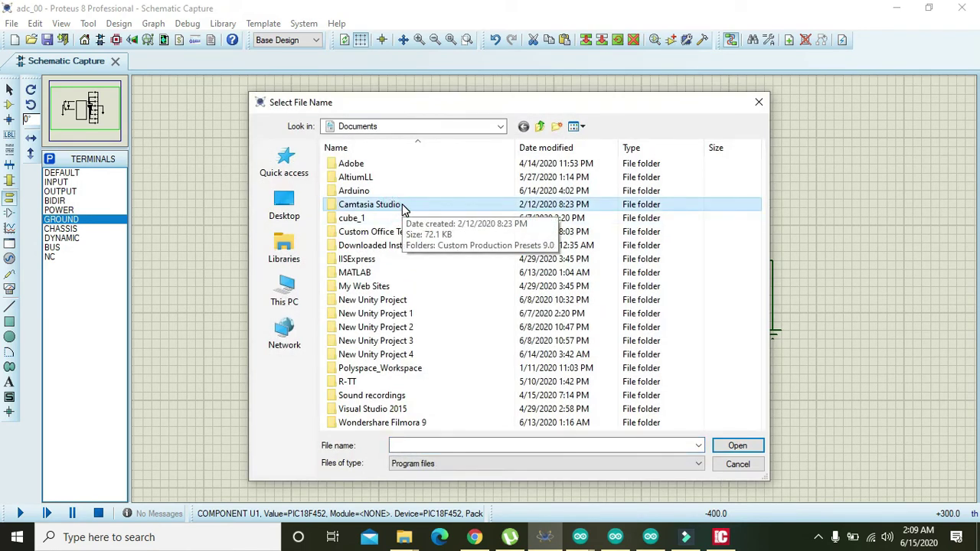
left_click(287, 208)
left_click(406, 215)
type("n")
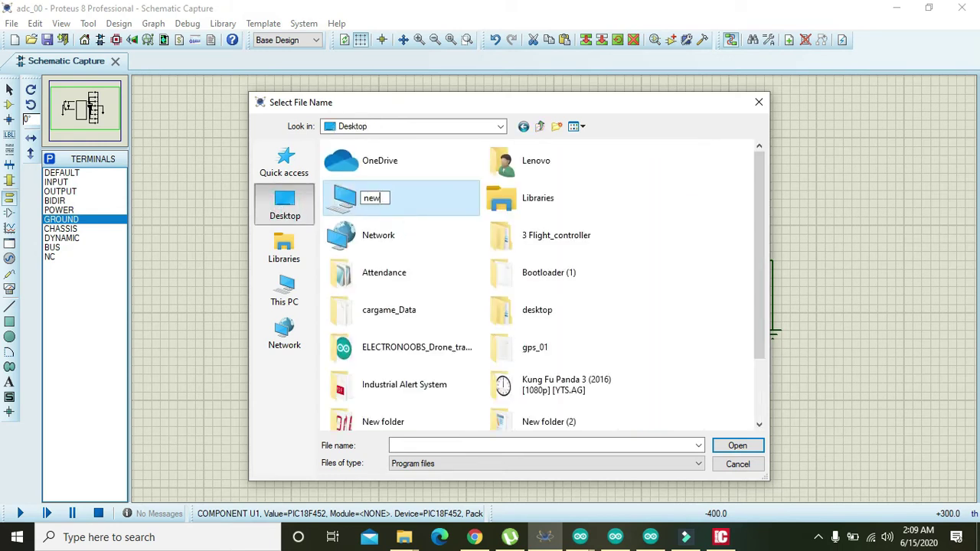
type("ew")
key("Escape")
left_click(556, 318)
scroll(557, 322, "down", 2)
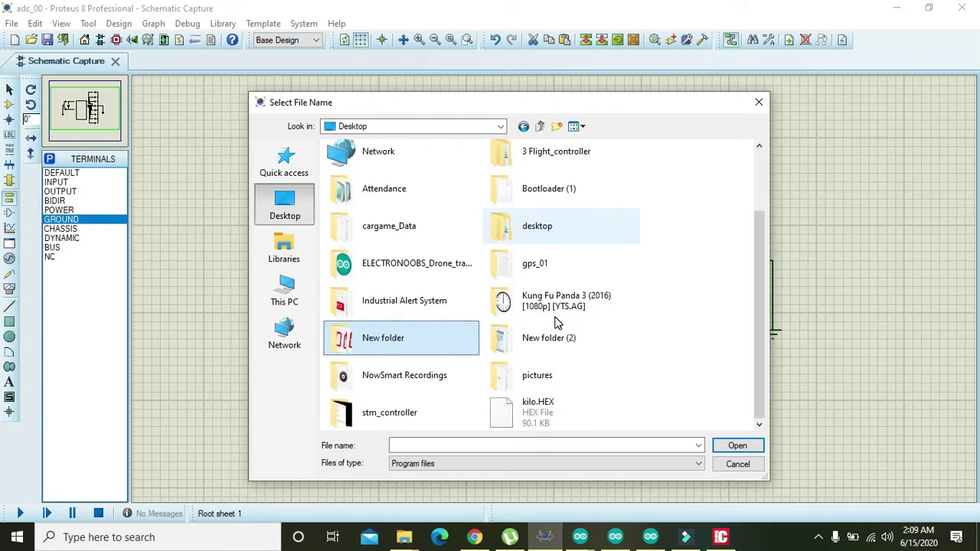
double_click(557, 337)
left_click(349, 192)
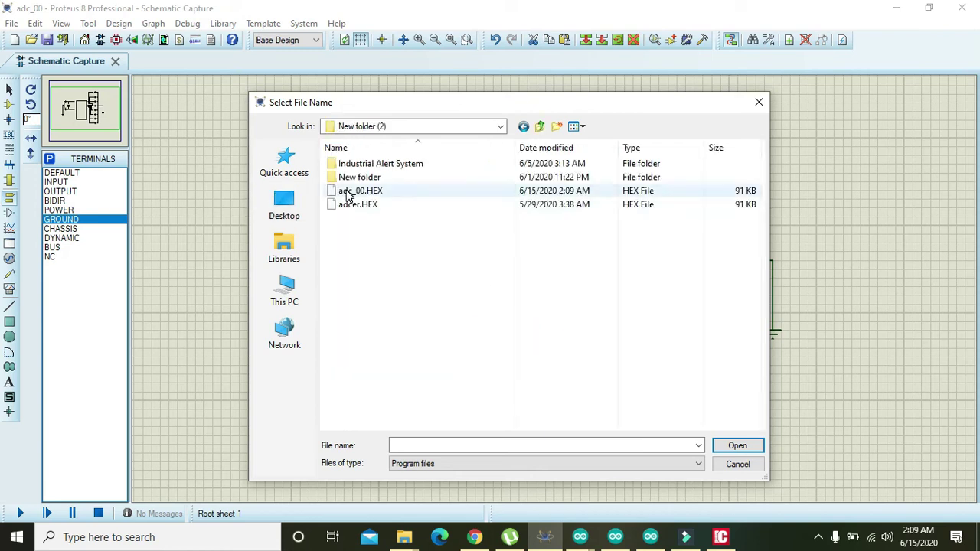
left_click(733, 447)
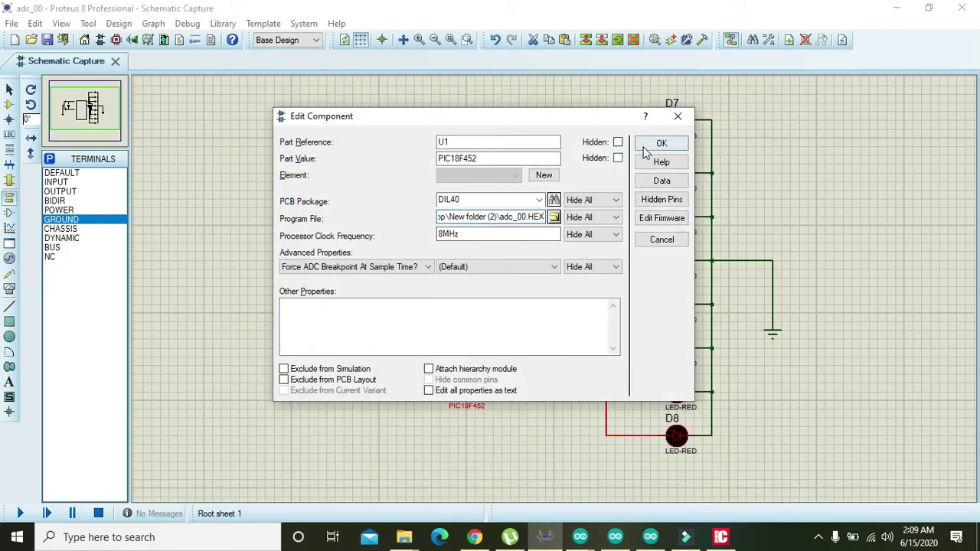
left_click(653, 141)
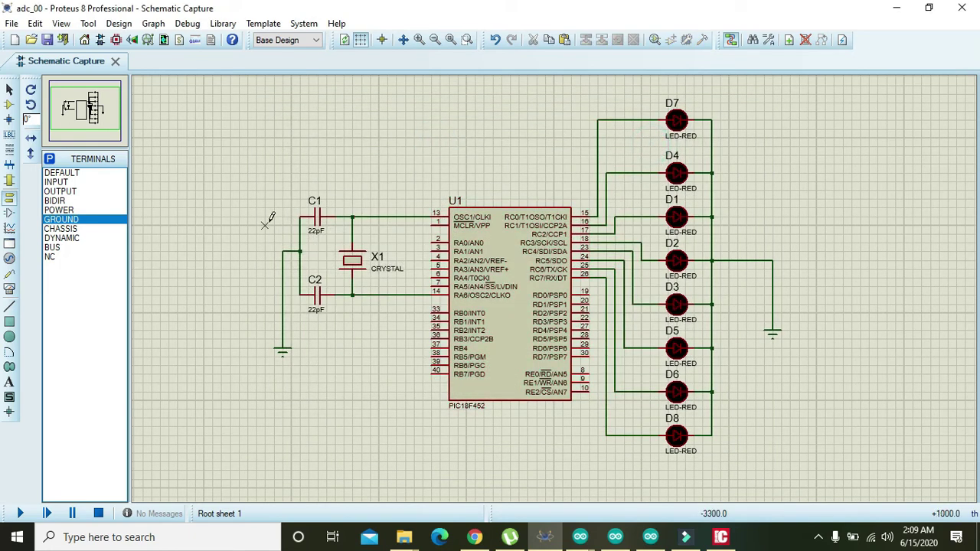
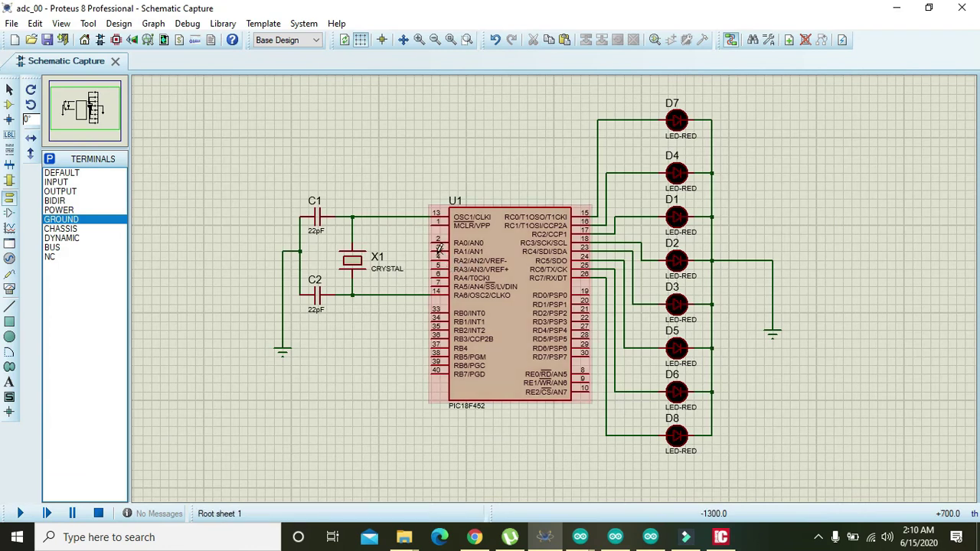
Draw a wire from the microcontroller's MCLR/VPP pin past the crystal circuit to a free end below the capacitors' ground.
left_click(417, 223)
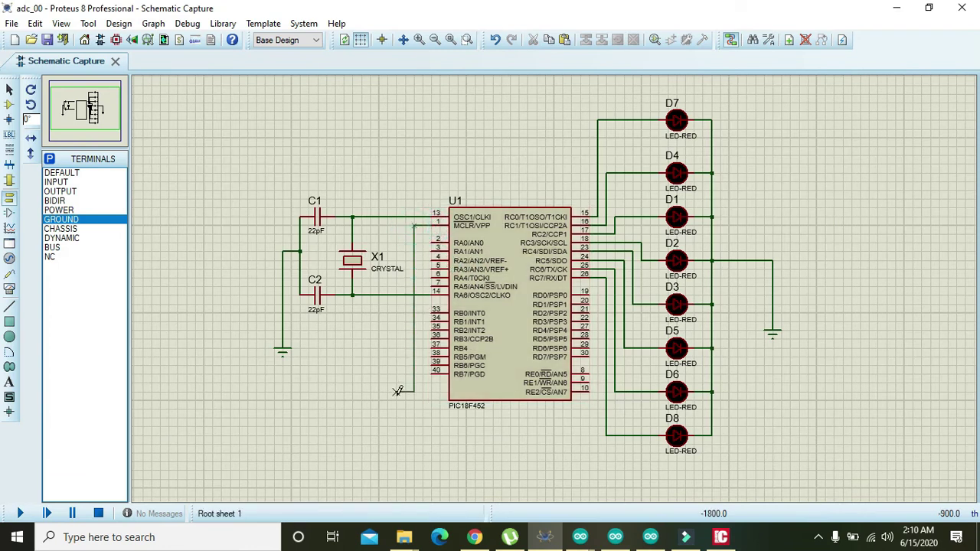
left_click(249, 390)
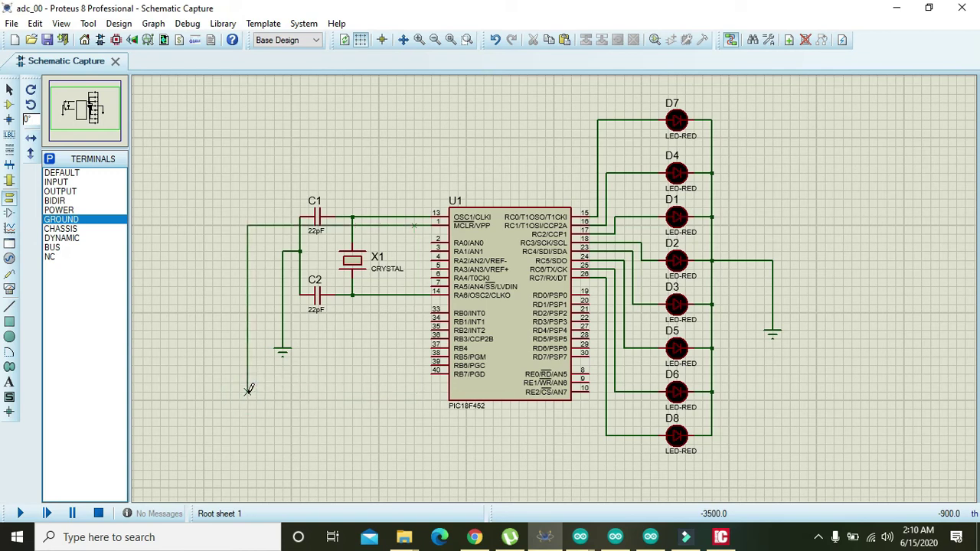
left_click(248, 390)
left_click(248, 391)
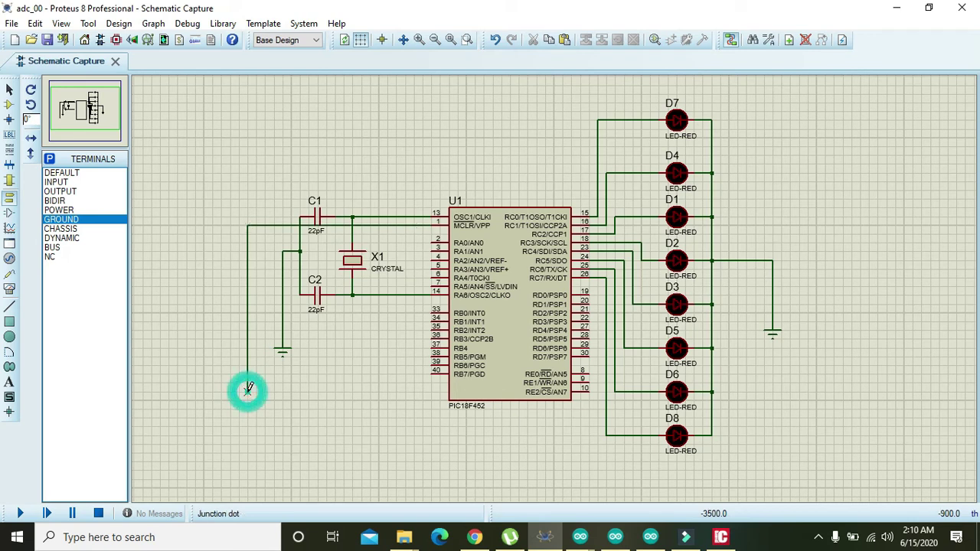
right_click(310, 392)
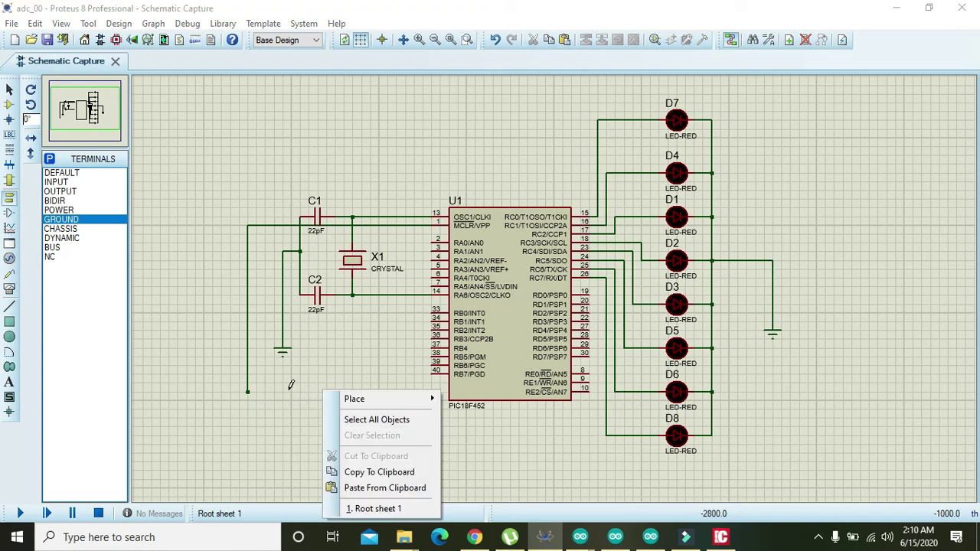
left_click(9, 90)
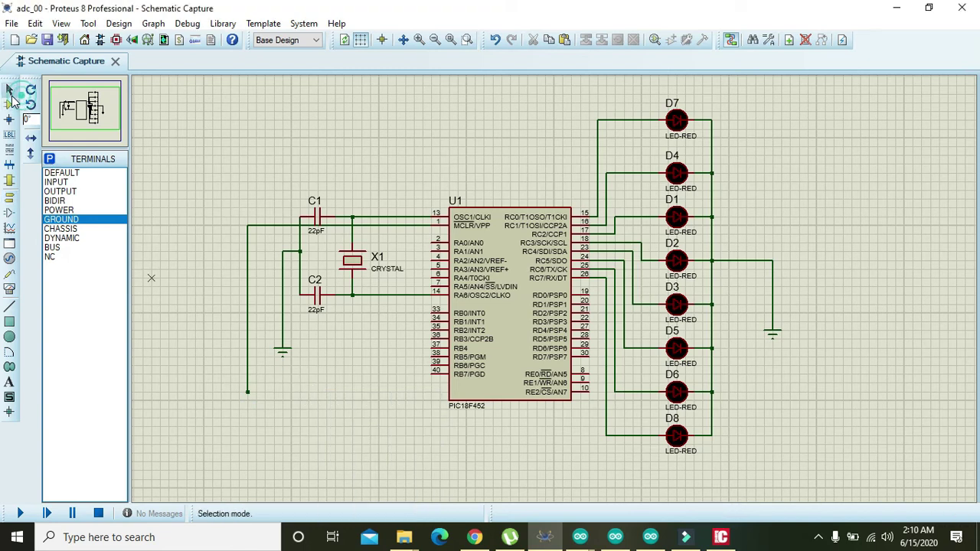
Place a DC generator beside the free end of the MCLR wire and wire the two together.
left_click(9, 259)
left_click(76, 176)
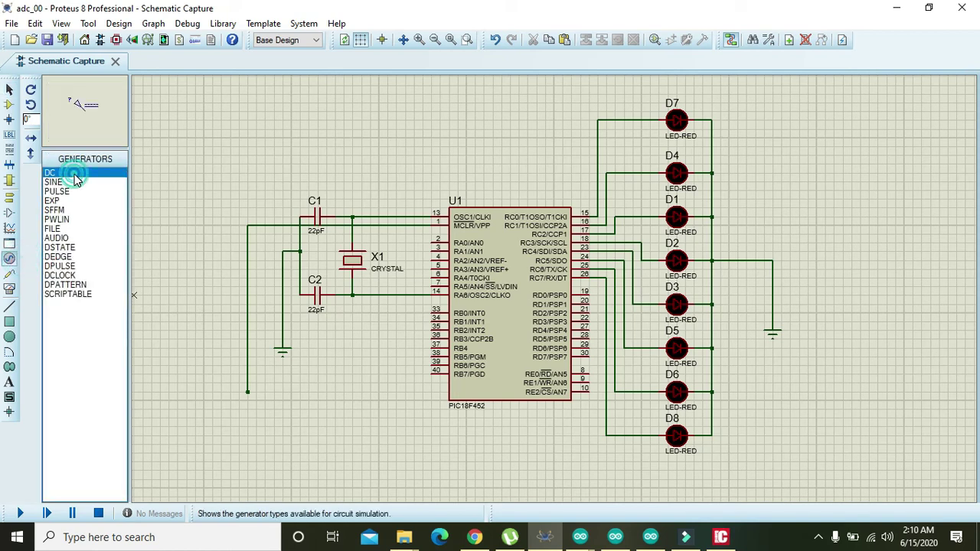
left_click(203, 380)
left_click(202, 389)
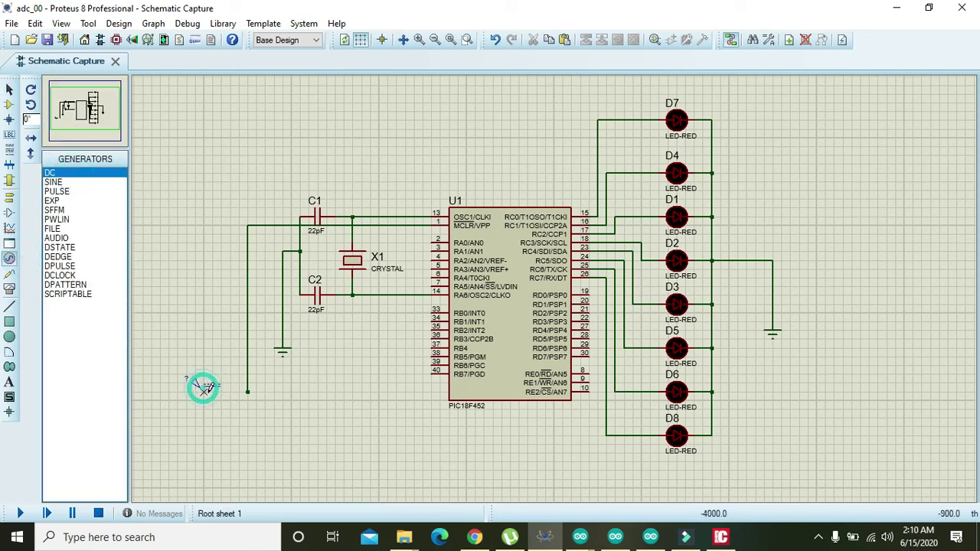
left_click(205, 402)
left_click(248, 396)
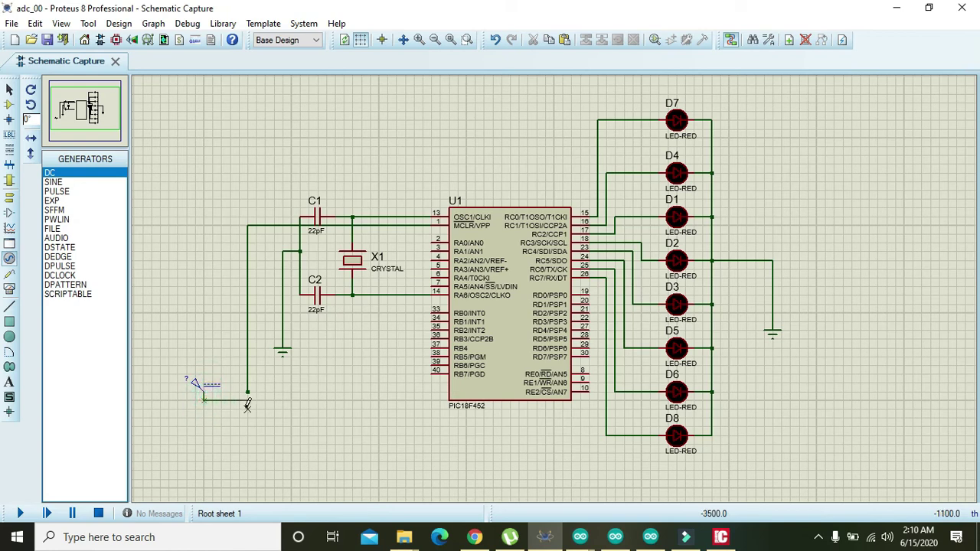
Set the voltage of the DC generator on the MCLR wire to 1 V.
left_click(196, 385)
left_click(196, 387)
double_click(582, 111)
type("1")
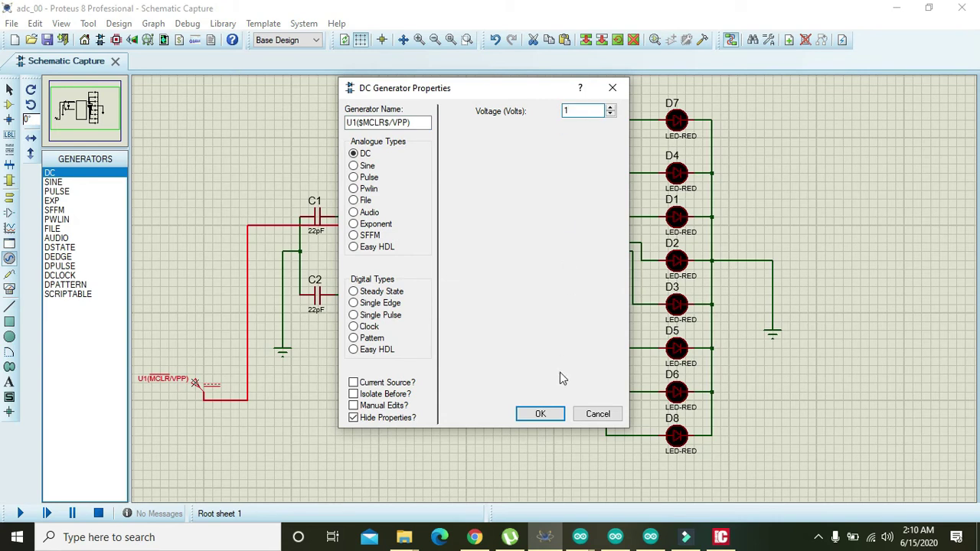
left_click(541, 413)
left_click(354, 434)
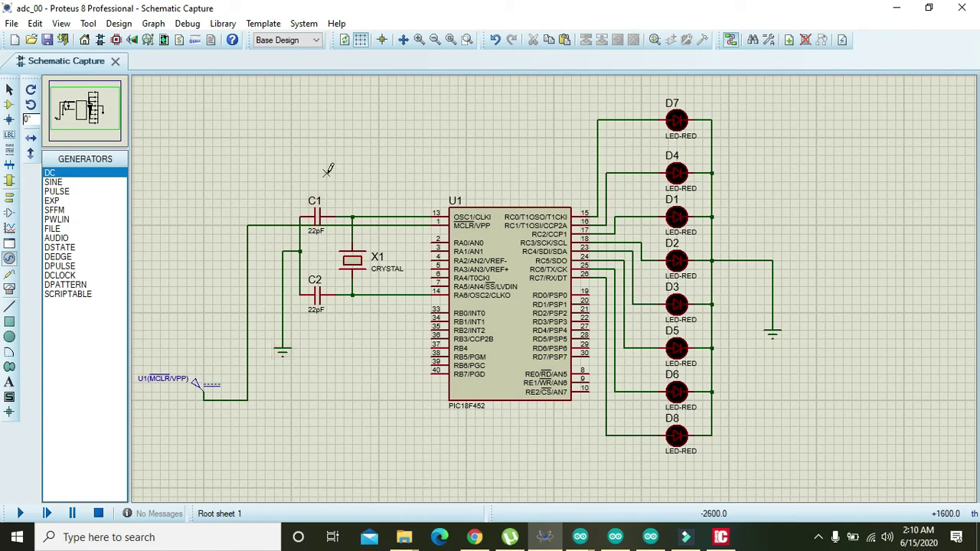
Reroute the MCLR wire with its long horizontal run lower and its vertical jog farther away from the microcontroller.
left_click(10, 90)
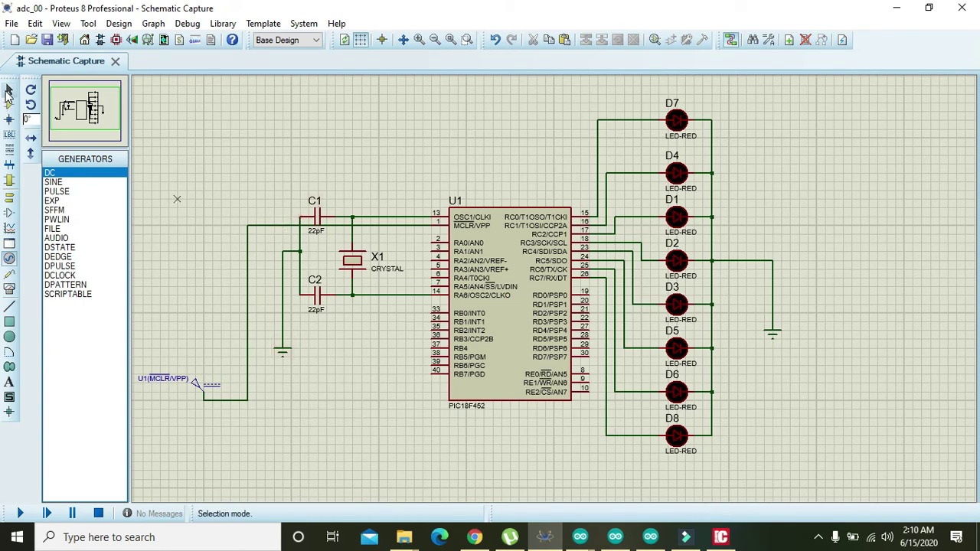
left_click(275, 230)
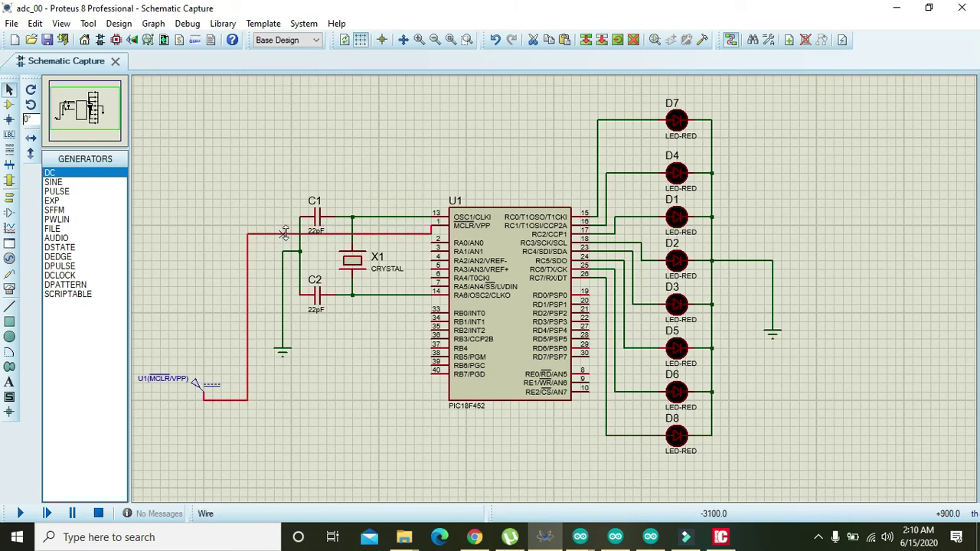
left_click_drag(282, 229, 282, 243)
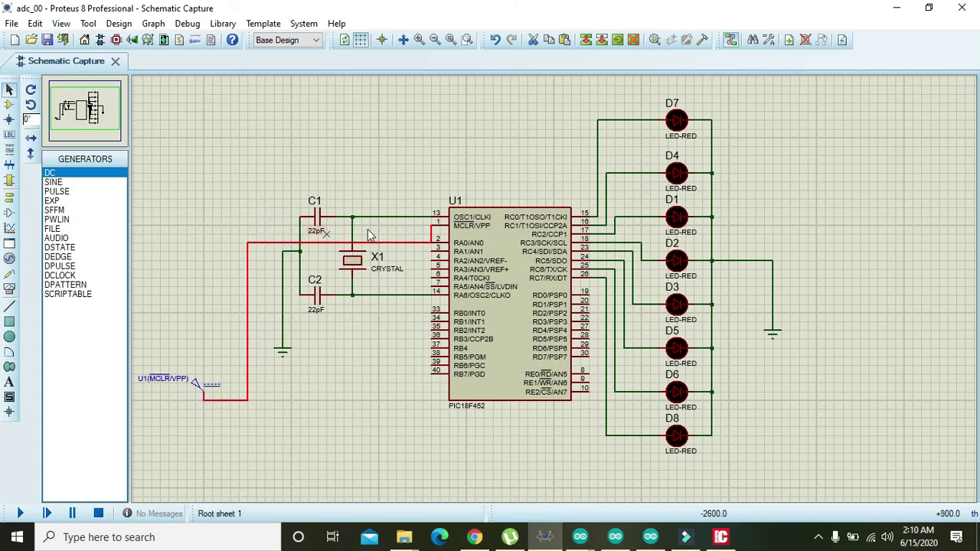
left_click_drag(433, 235, 396, 235)
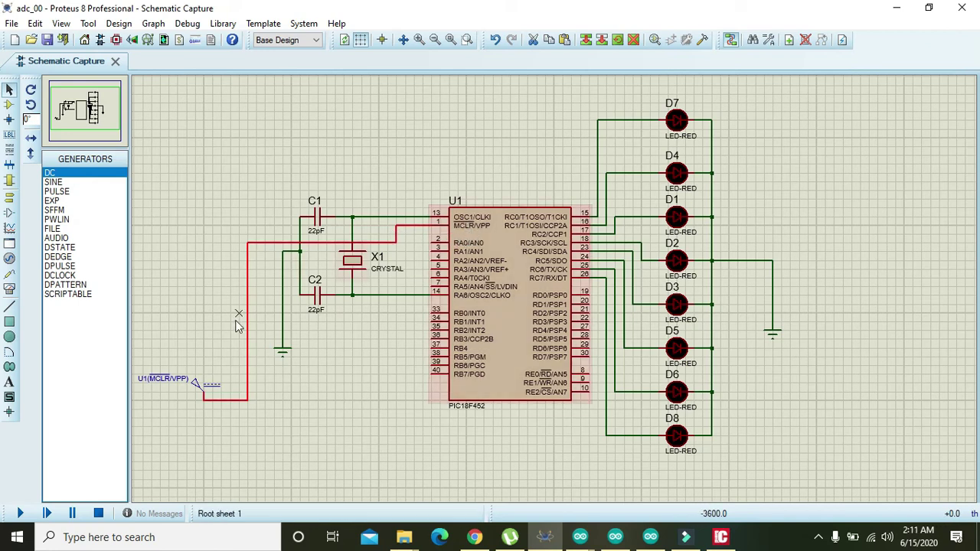
Check the voltage setting in the MCLR DC generator's properties.
double_click(198, 389)
double_click(575, 111)
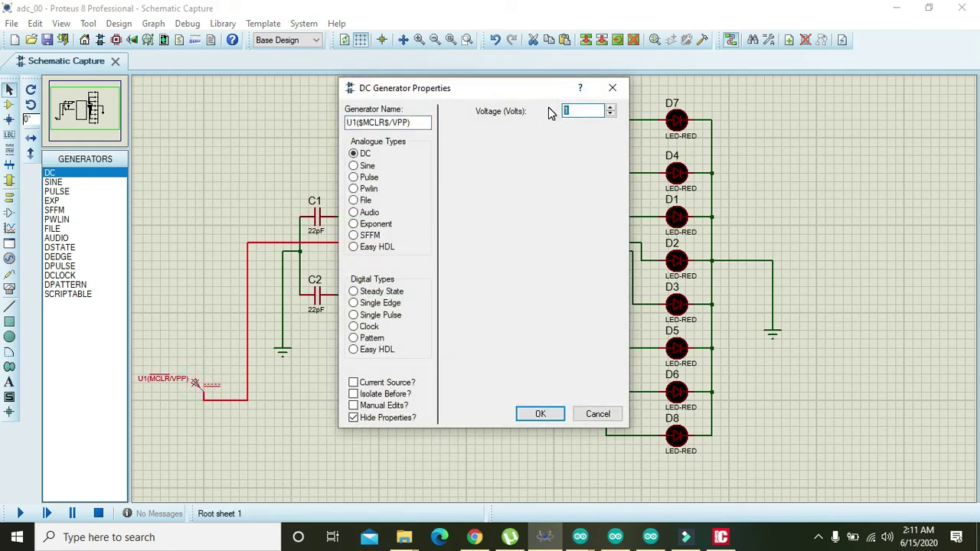
left_click(540, 414)
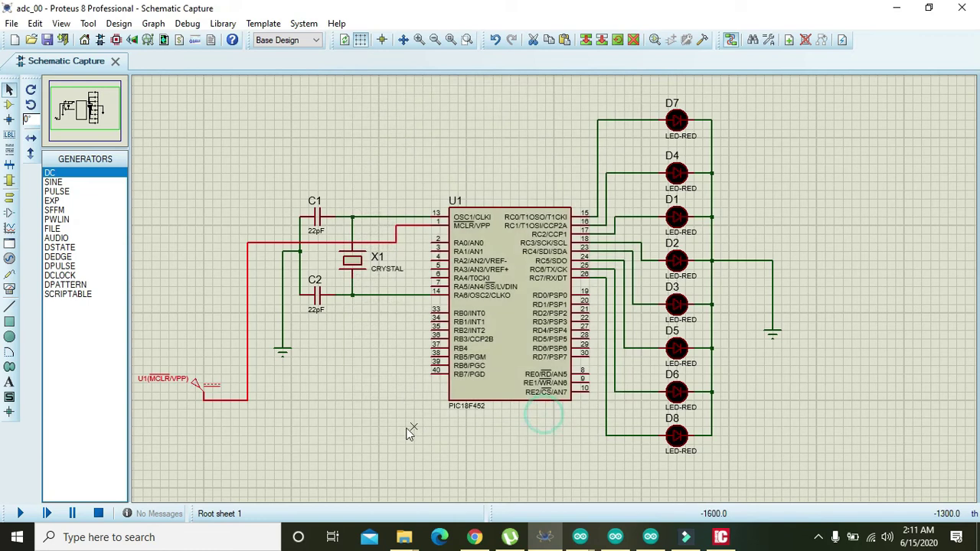
left_click(403, 429)
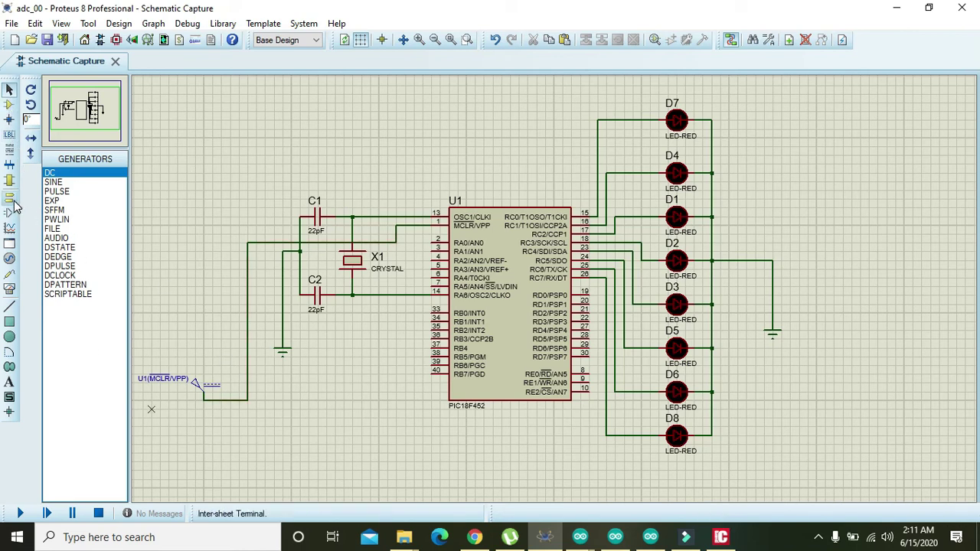
Place a second DC generator below the MCLR generator and wire it to the RA1/AN1 pin of the microcontroller.
left_click(9, 258)
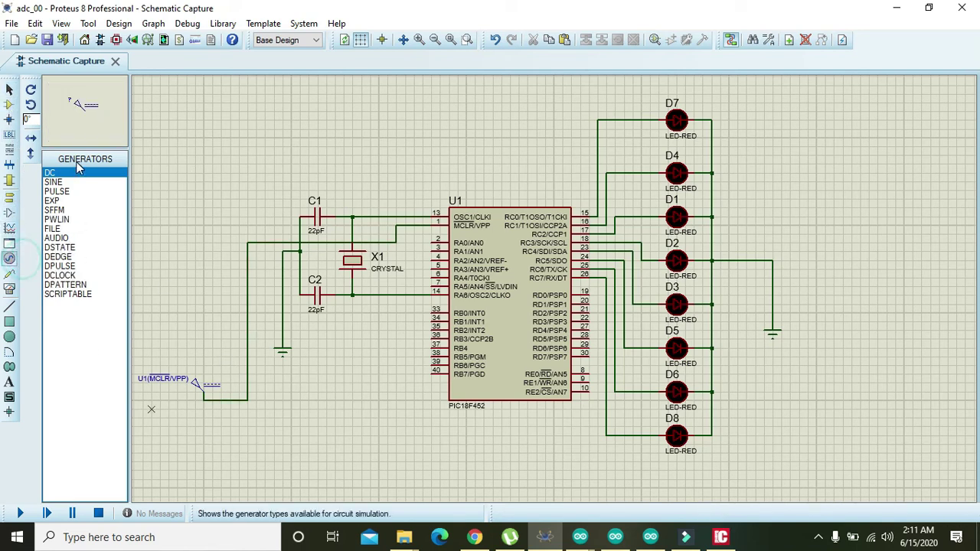
left_click(202, 440)
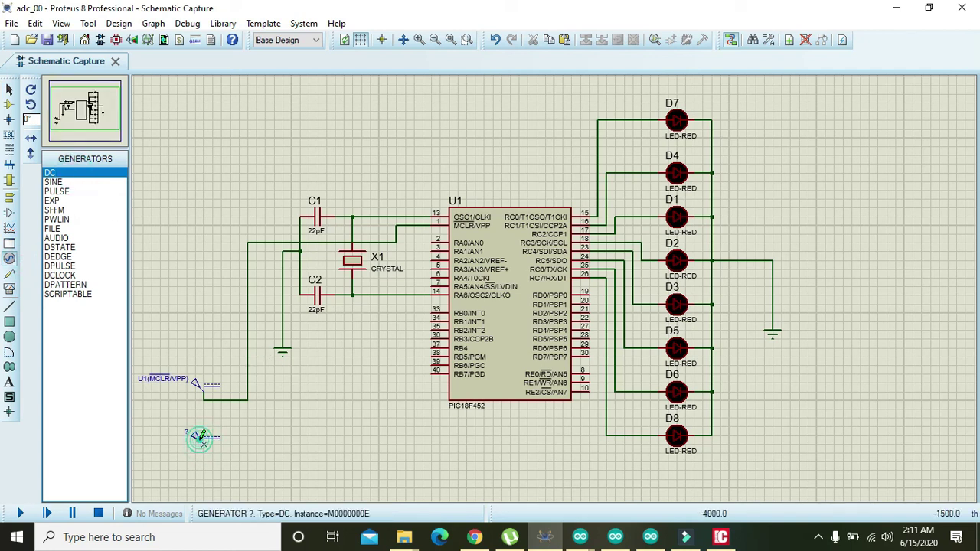
left_click(204, 443)
left_click(388, 413)
left_click(415, 299)
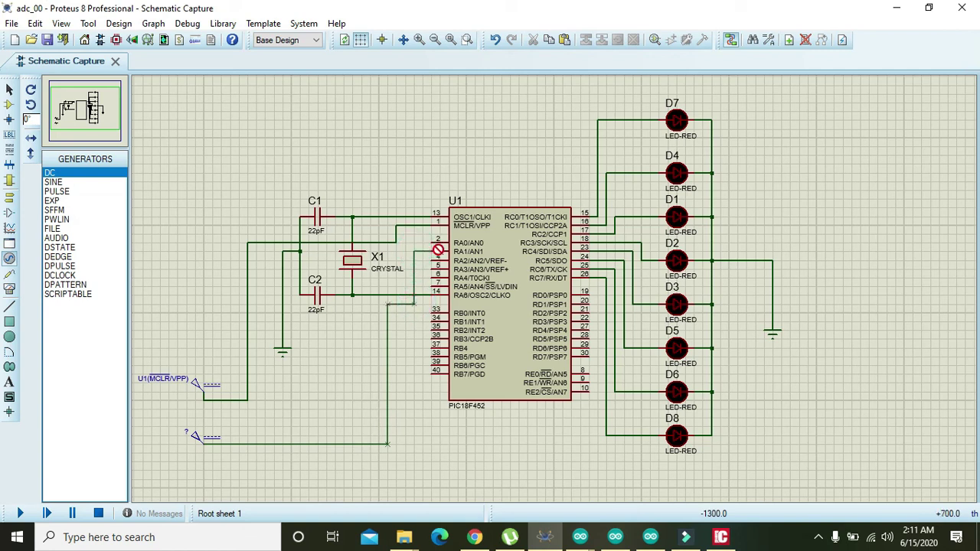
left_click(431, 250)
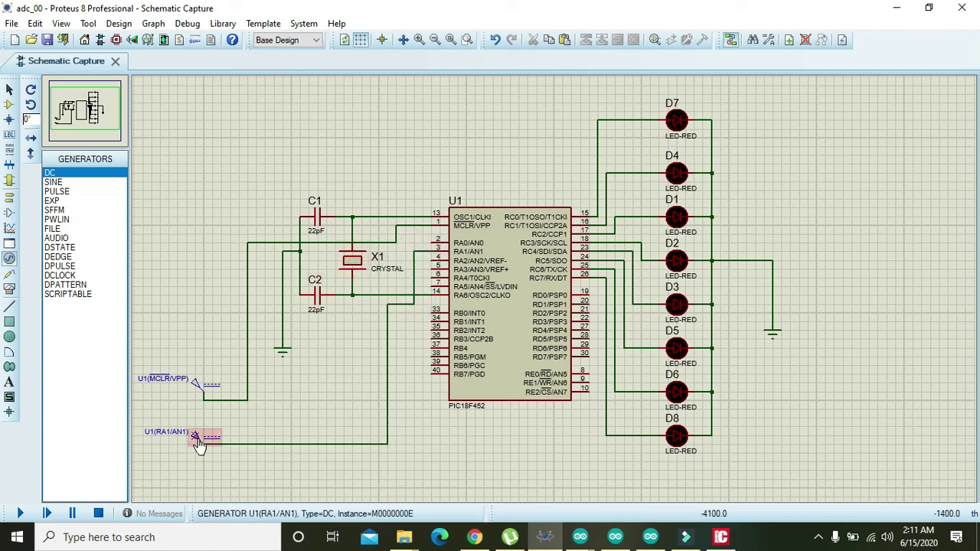
Set the DC generator on RA1/AN1 to 1 V, and run and stop the simulation to observe the LEDs.
double_click(199, 436)
double_click(574, 111)
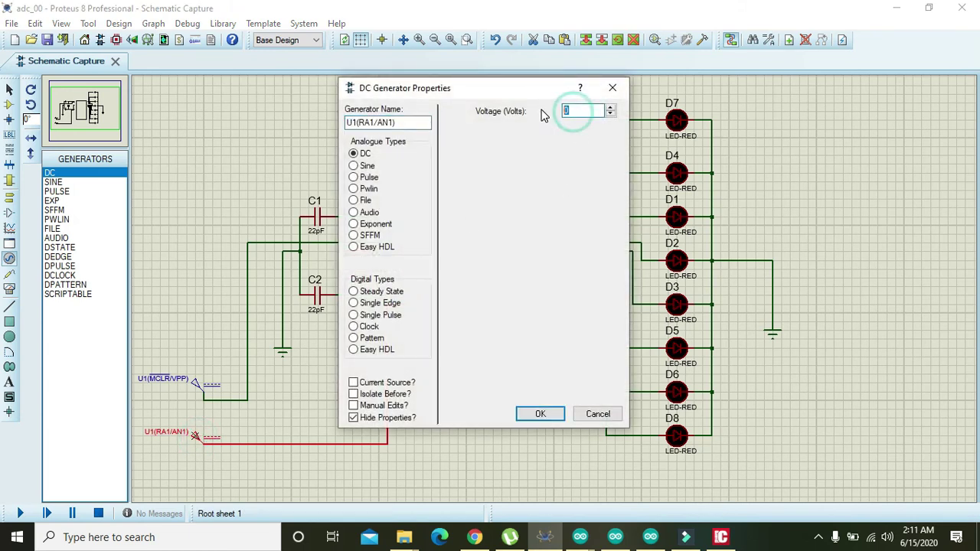
type("1")
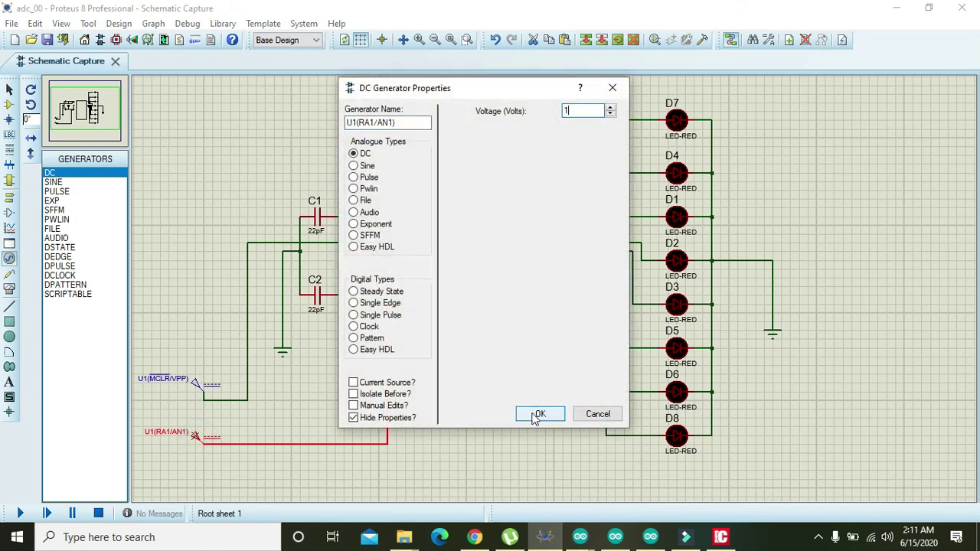
left_click(541, 413)
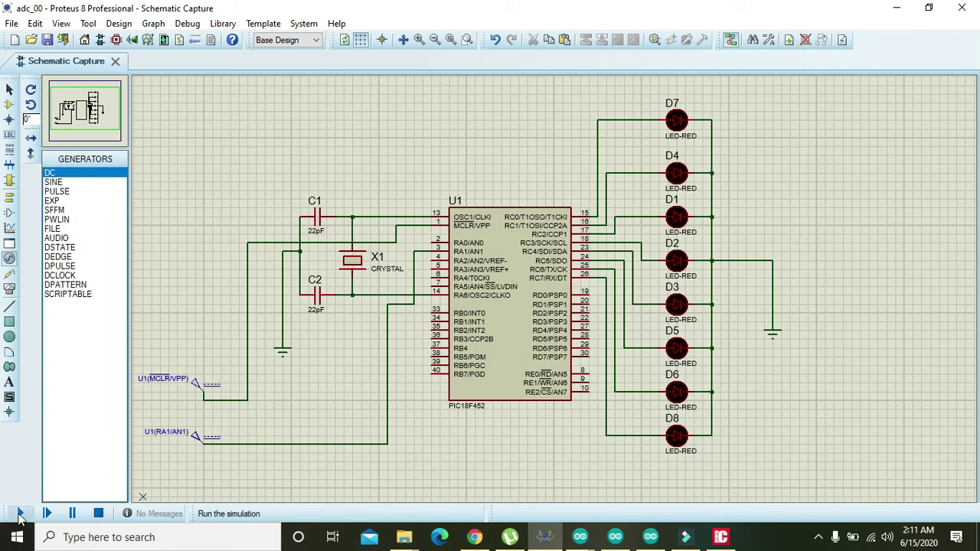
left_click(20, 515)
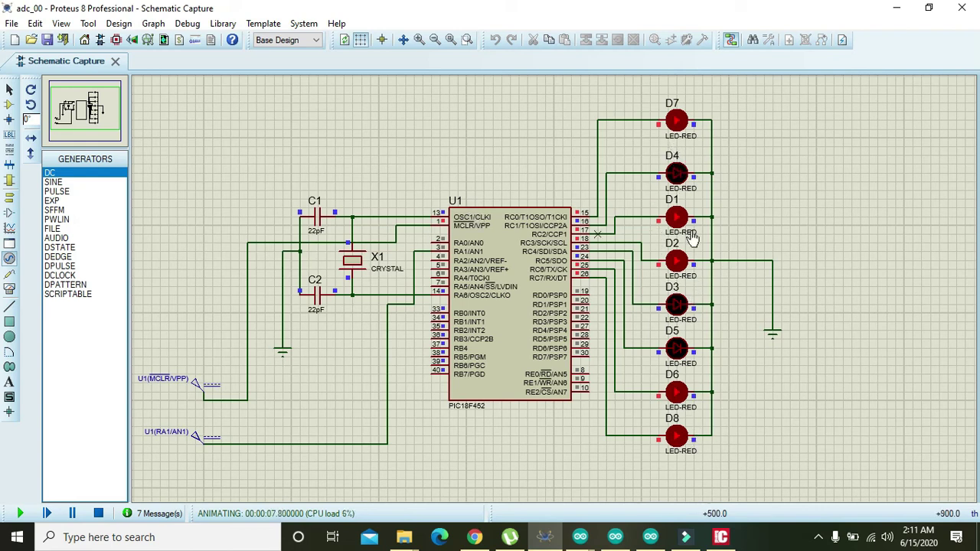
left_click(98, 516)
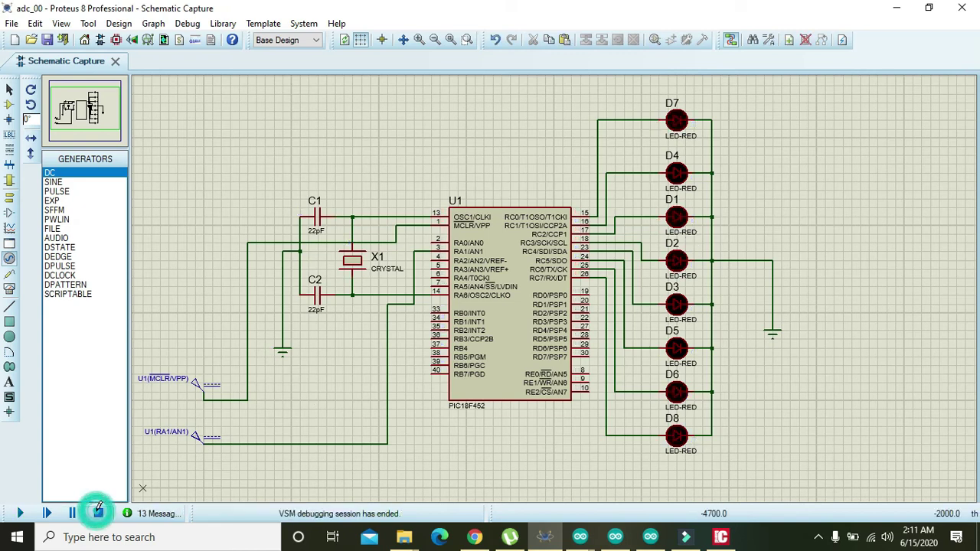
Set the RA1/AN1 generator's voltage to 2 V and test the LED pattern in a simulation run, stopping it at the end.
double_click(196, 438)
double_click(567, 111)
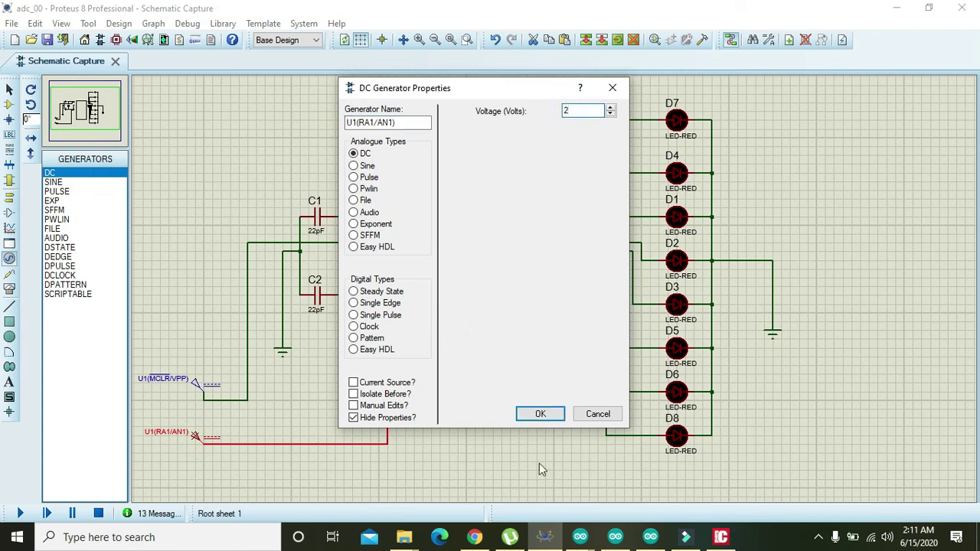
left_click(536, 413)
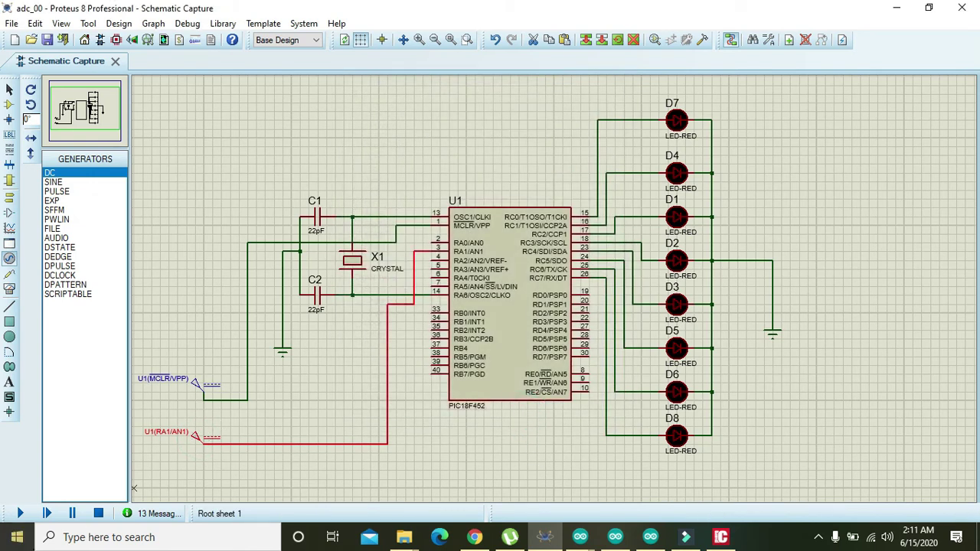
left_click(20, 513)
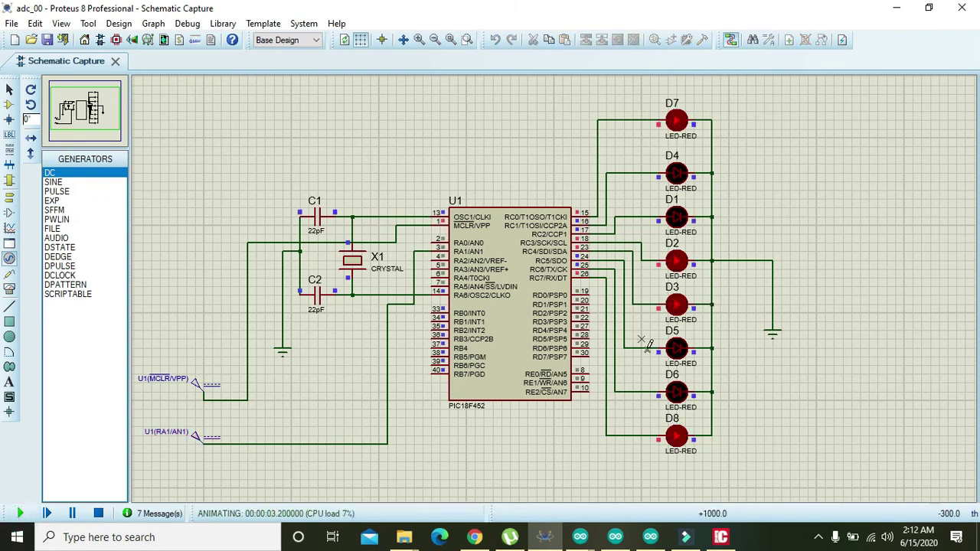
left_click(98, 514)
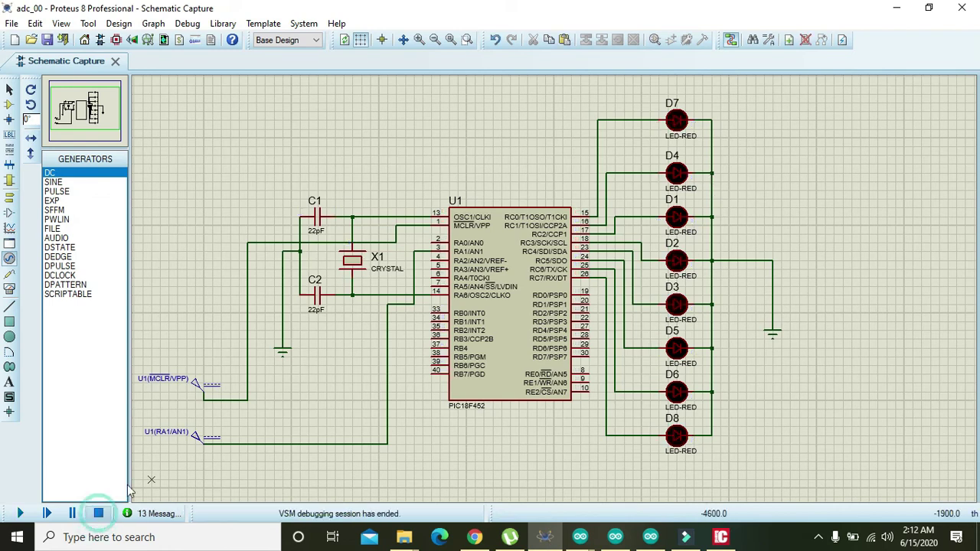
Set the RA1/AN1 generator's voltage to 3 V and test the LED pattern in a simulation run, stopping it at the end.
double_click(197, 443)
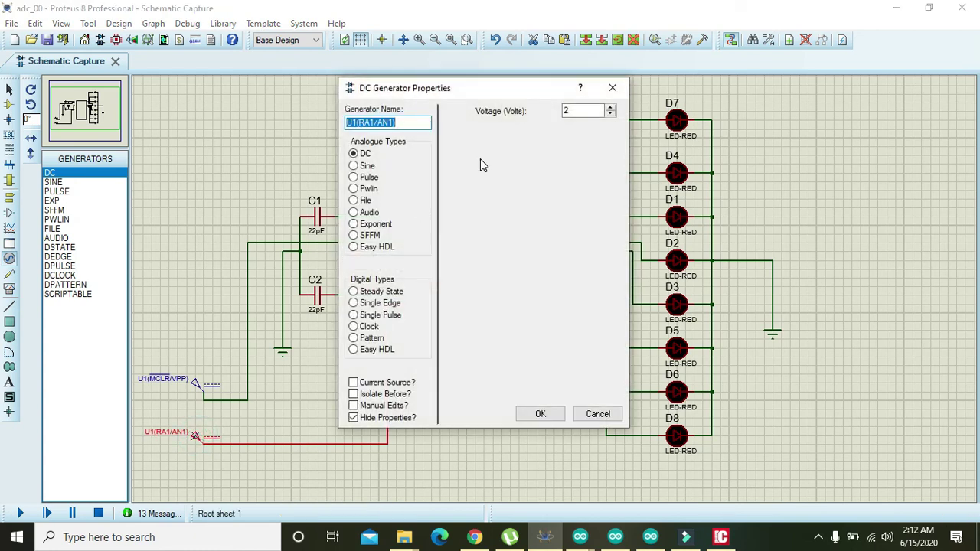
double_click(577, 112)
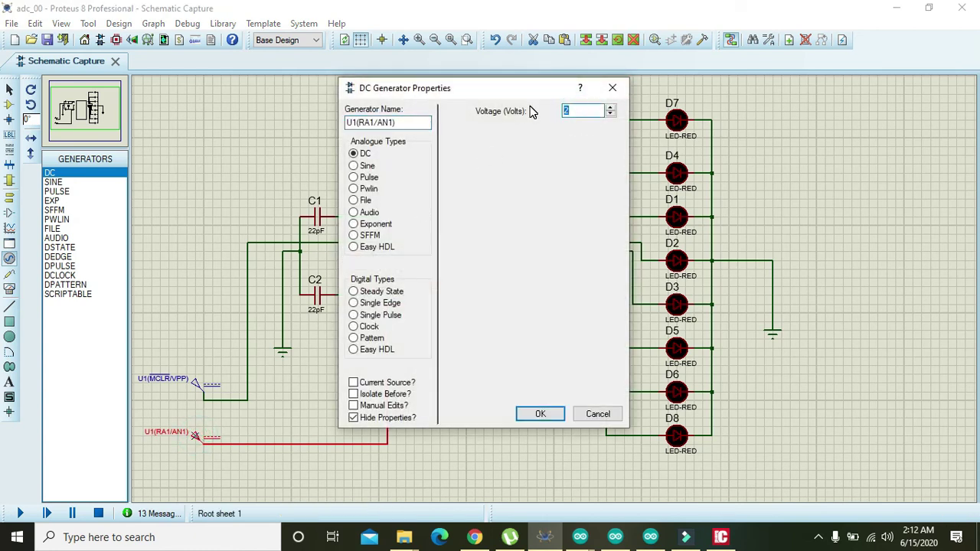
left_click(541, 413)
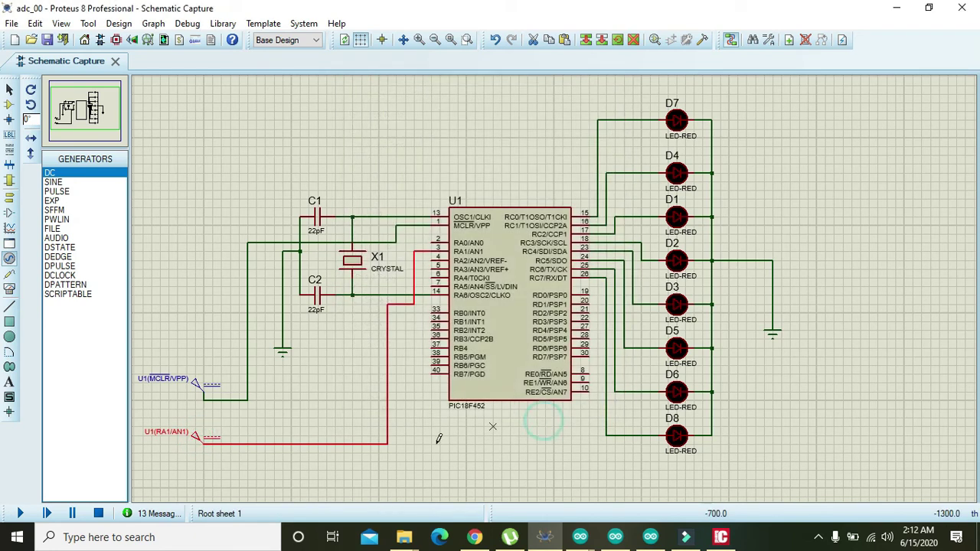
left_click(390, 460)
left_click(20, 513)
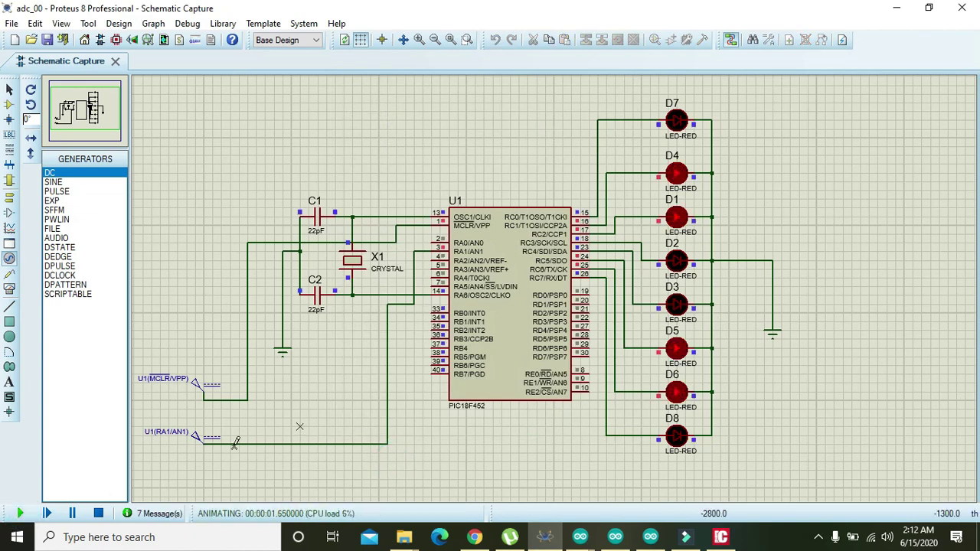
left_click(96, 514)
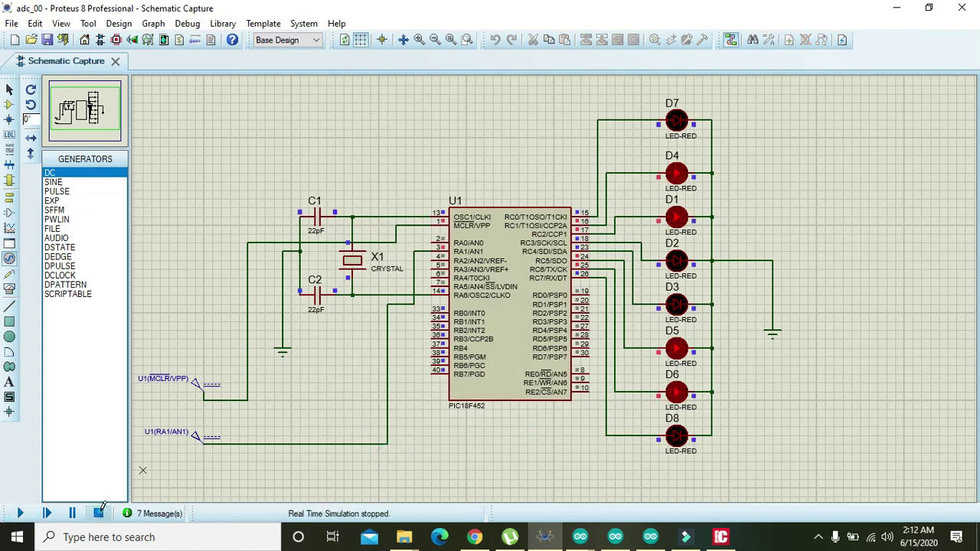
Set the RA1/AN1 generator's voltage to 4 V and test the LED pattern in a simulation run, stopping it at the end.
double_click(198, 442)
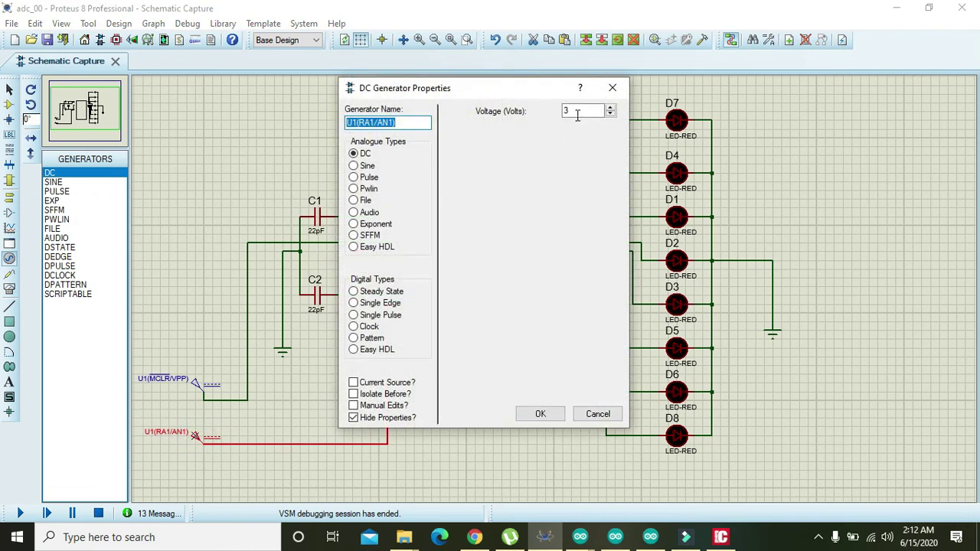
double_click(577, 112)
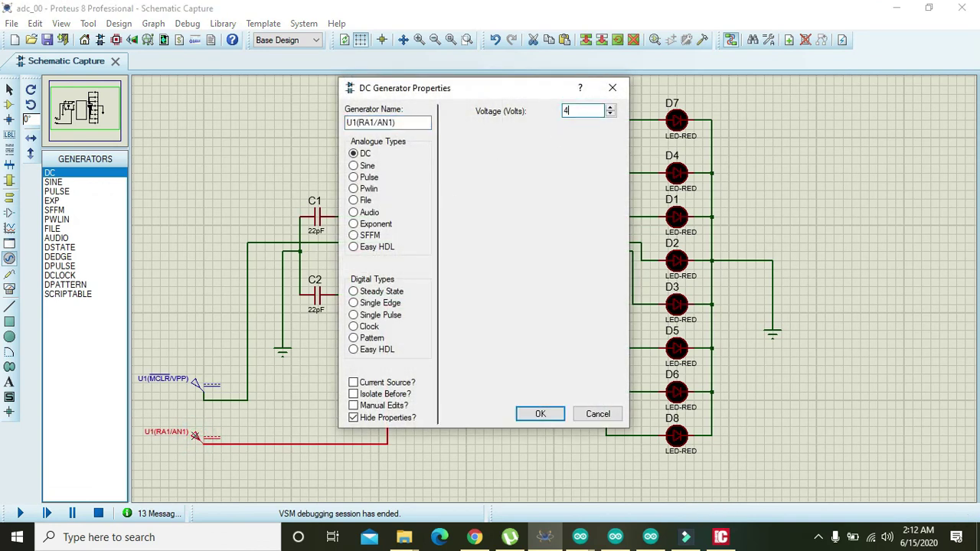
left_click(540, 414)
left_click(20, 513)
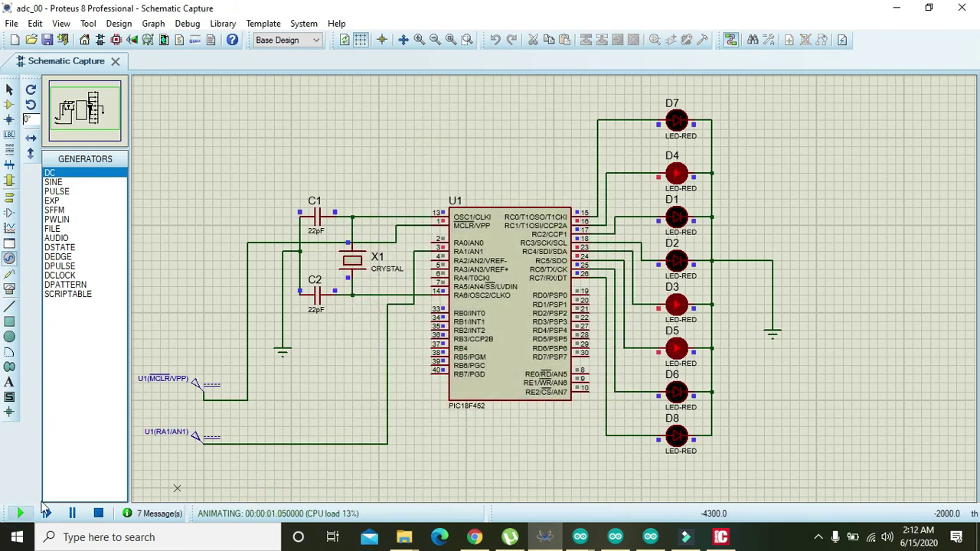
left_click(98, 513)
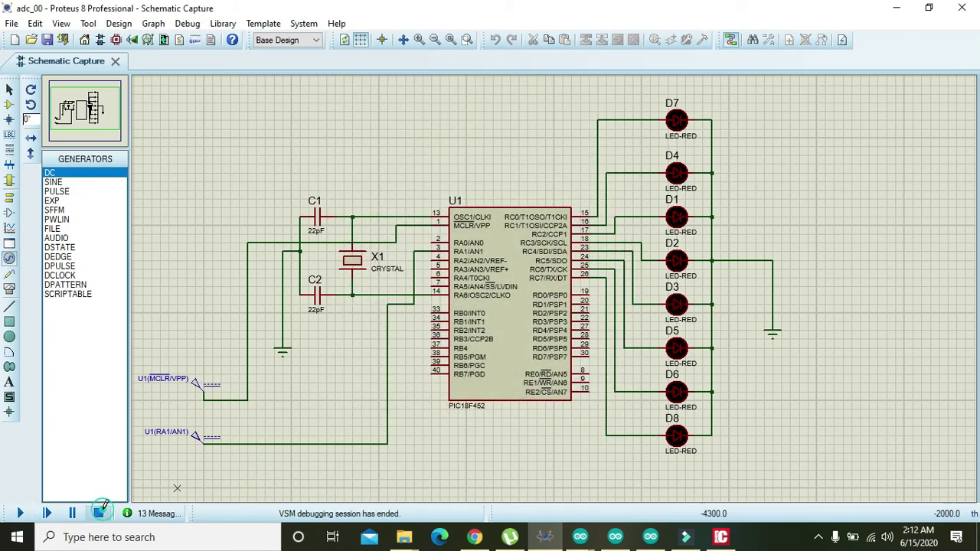
Set the RA1/AN1 generator's voltage to 5 V and start the simulation.
double_click(202, 436)
double_click(588, 110)
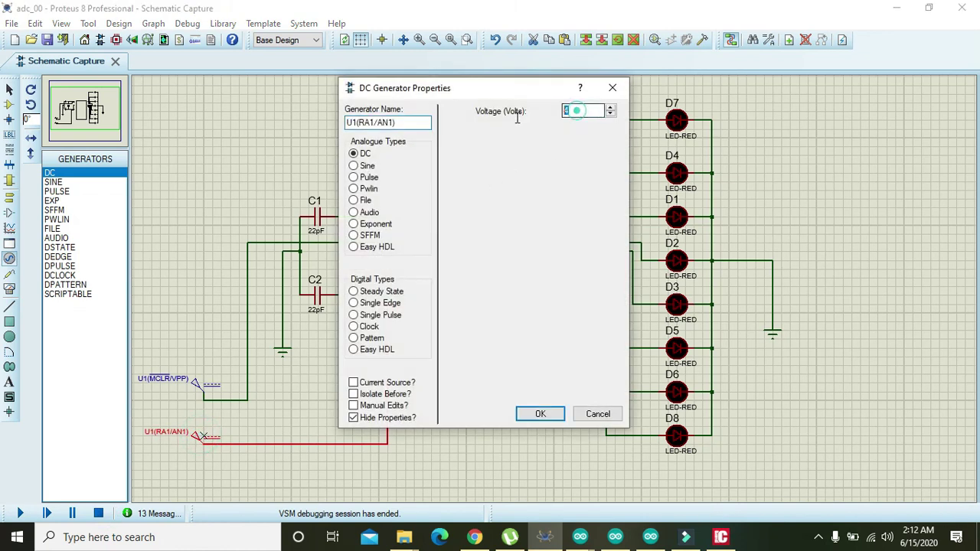
type("5")
left_click(541, 414)
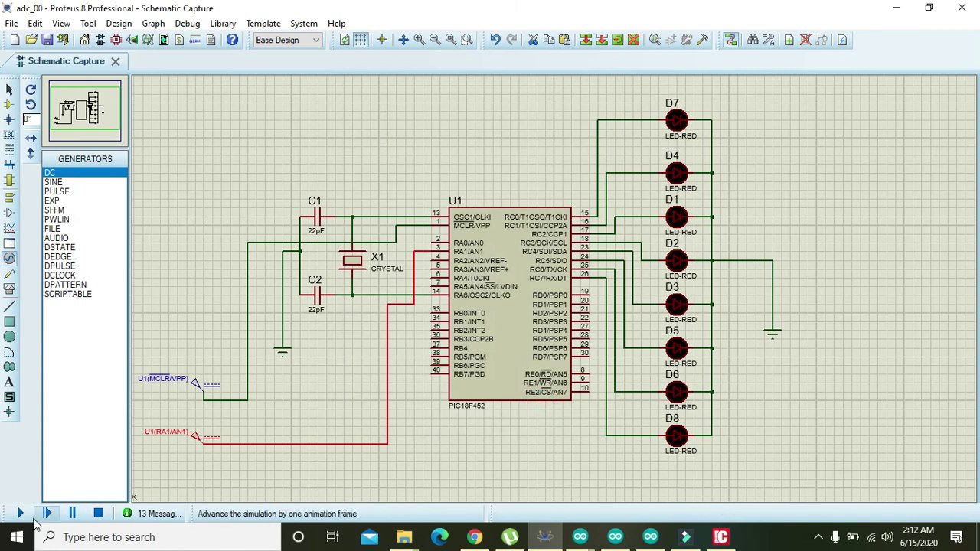
left_click(21, 514)
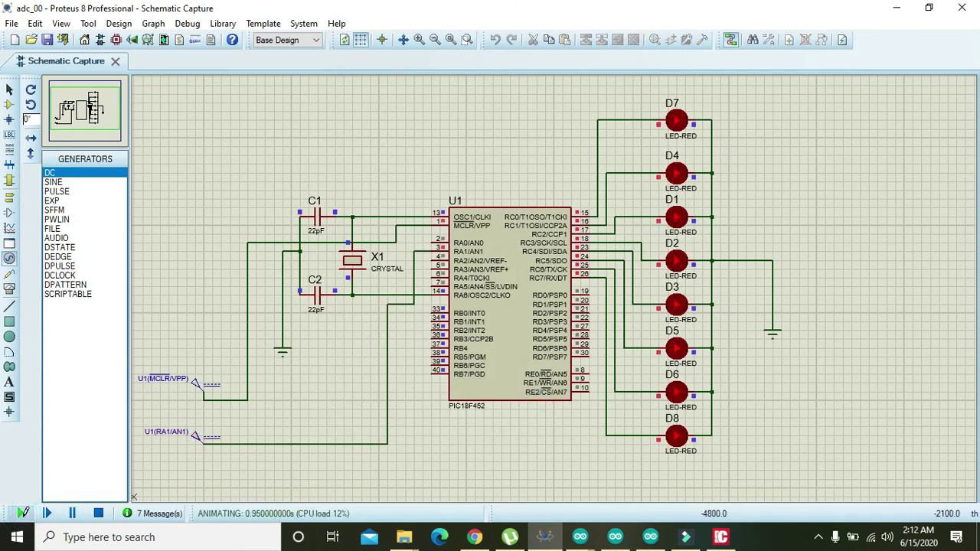